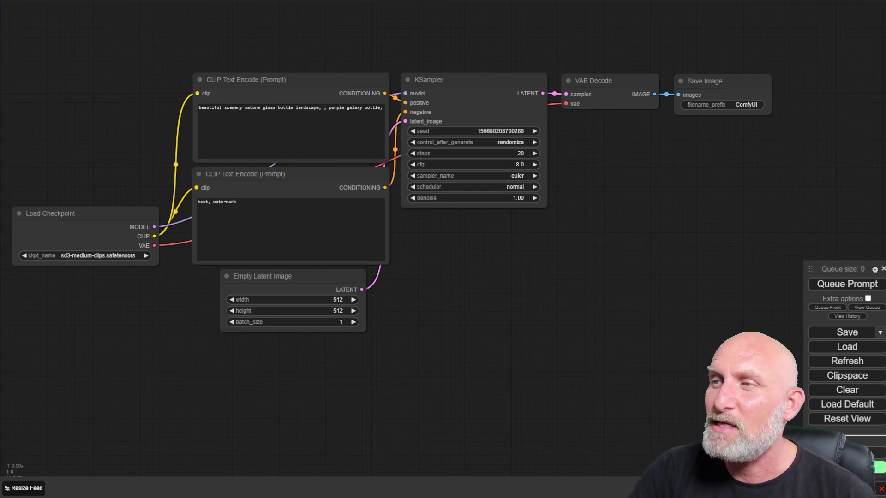
Step: Search the custom nodes list for 'impac' to confirm ComfyUI Impact Pack is installed
{"action": "left_click", "coordinate": [847, 454]}
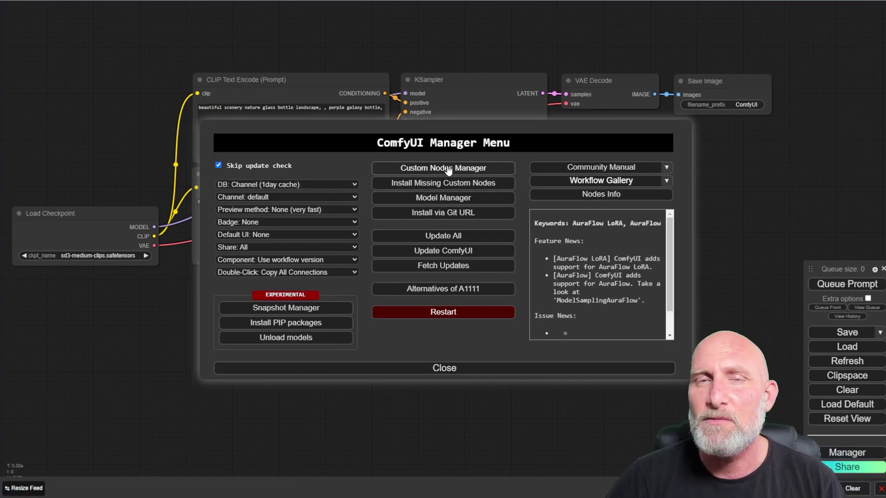
{"action": "left_click", "coordinate": [425, 168]}
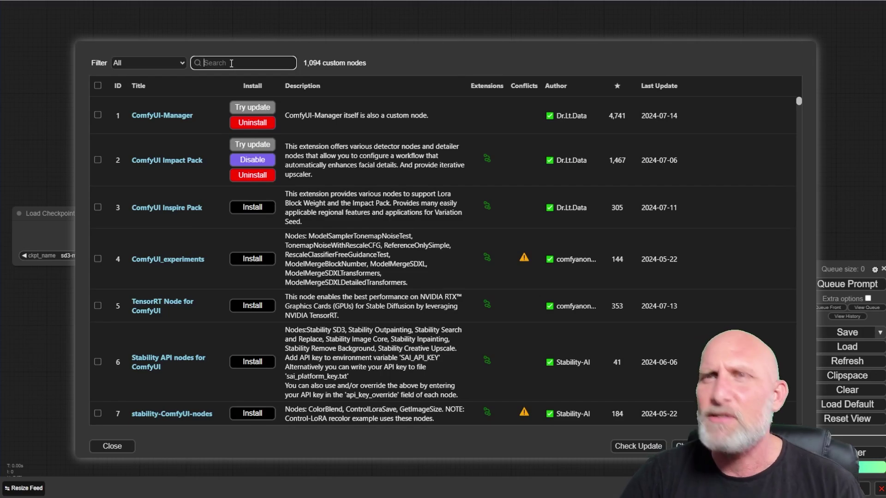
{"action": "type", "text": "i"}
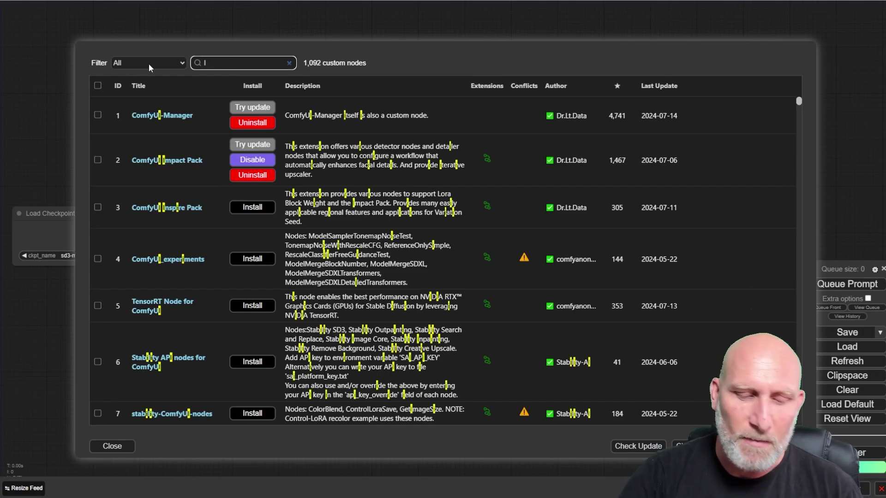
{"action": "type", "text": "mpac"}
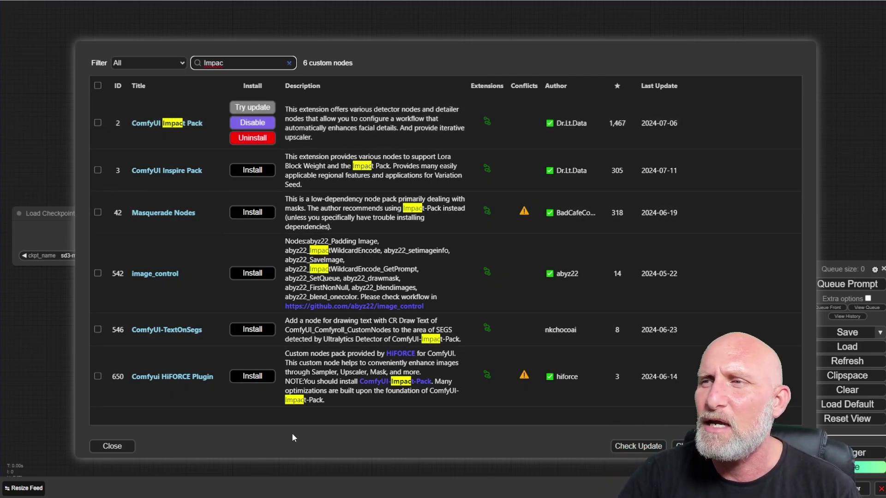
{"action": "left_click", "coordinate": [112, 446]}
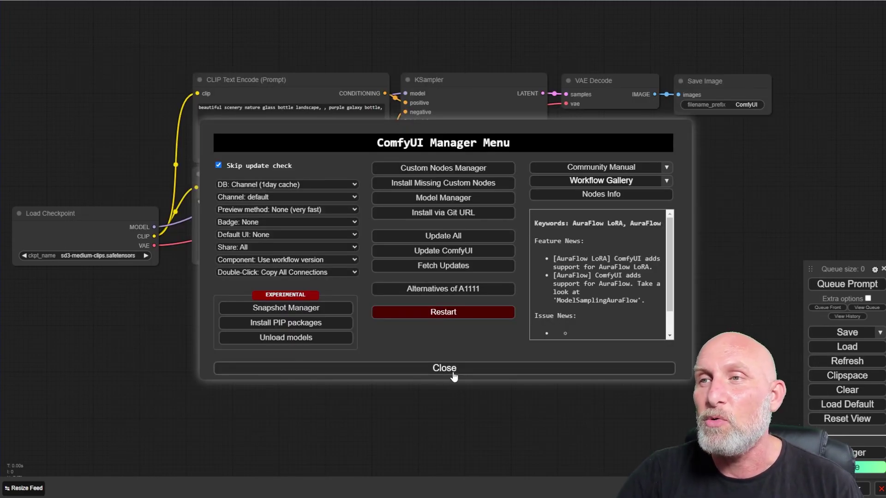
Step: Leave the Manager, add a FaceDetailer node via a 'face' search, and position it below KSampler
{"action": "left_click", "coordinate": [450, 368]}
{"action": "double_click", "coordinate": [501, 293]}
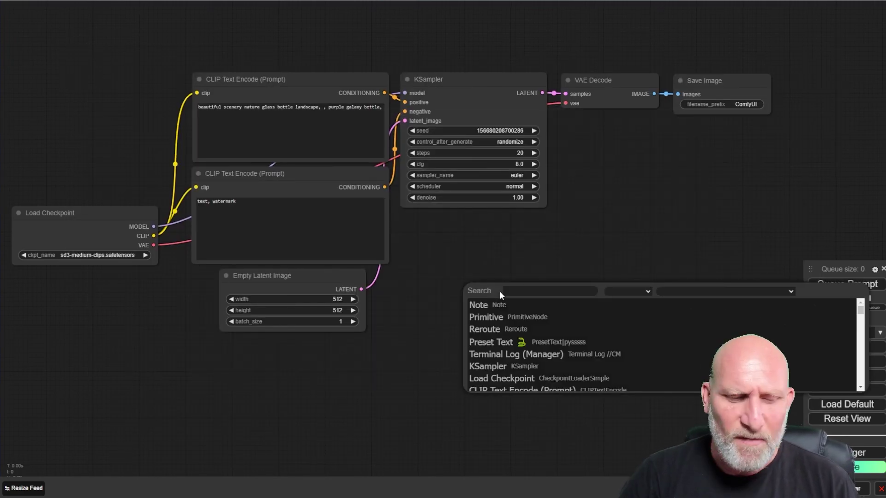
{"action": "type", "text": "face"}
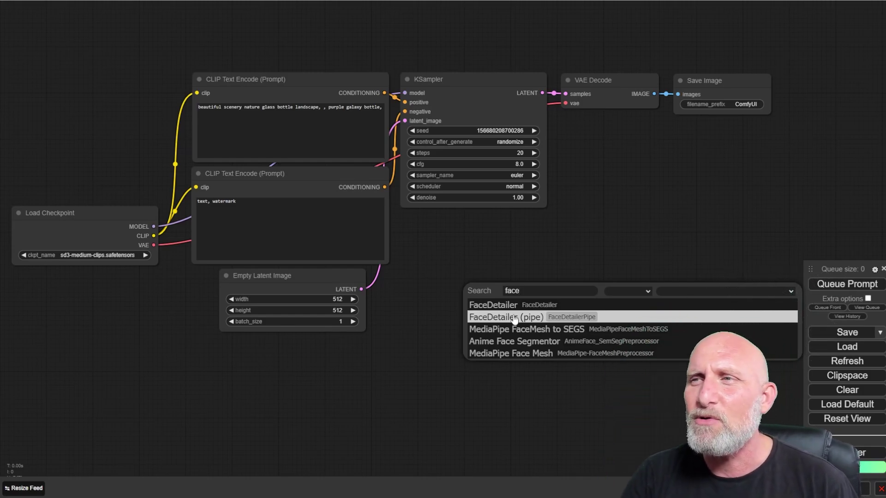
{"action": "left_click", "coordinate": [506, 305]}
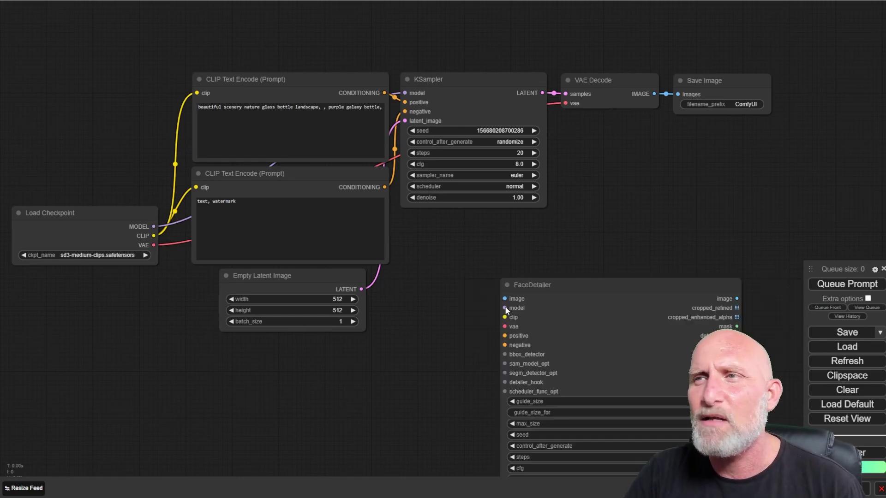
{"action": "left_click_drag", "start_coordinate": [567, 298], "coordinate": [628, 157]}
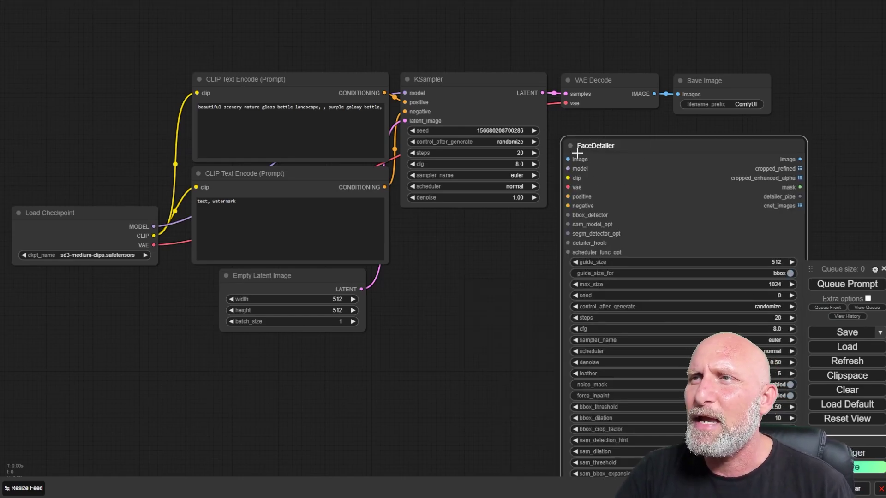
{"action": "left_click_drag", "start_coordinate": [622, 162], "coordinate": [506, 247]}
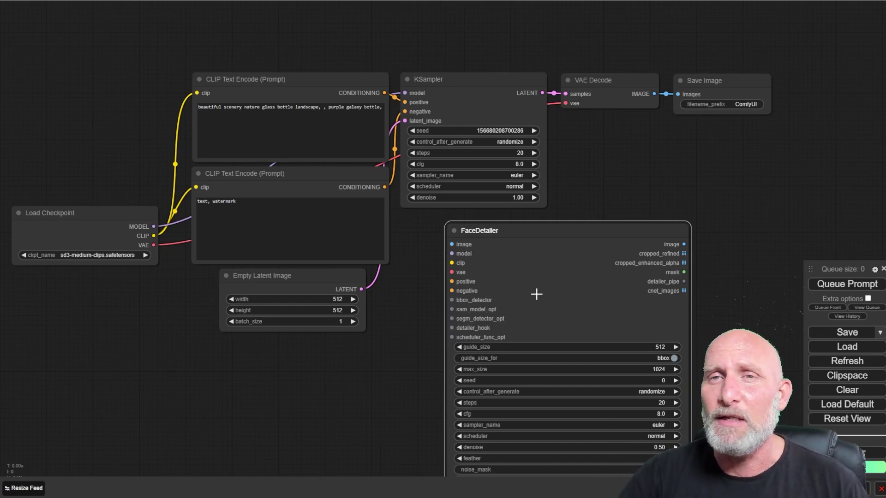
{"action": "left_click_drag", "start_coordinate": [562, 233], "coordinate": [547, 248]}
Step: Delete the trial FaceDetailer node and clear the existing positive prompt text
{"action": "key", "text": "Delete"}
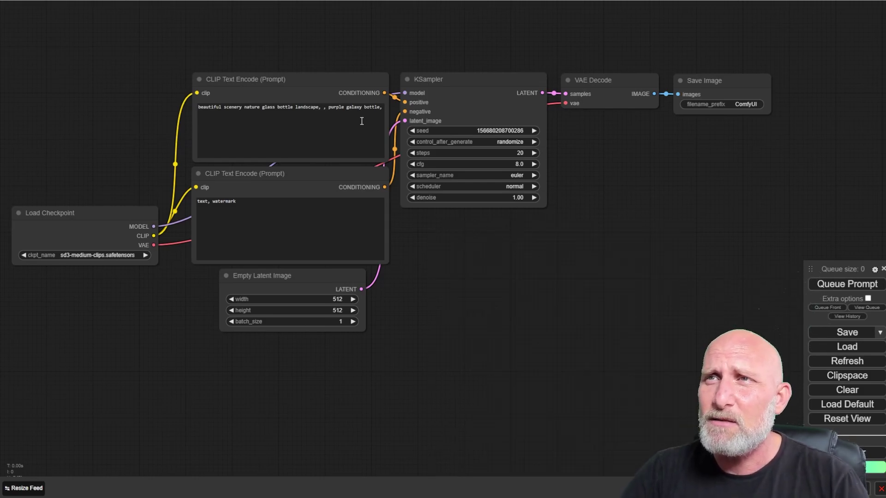
{"action": "left_click", "coordinate": [269, 129]}
{"action": "key", "text": "ctrl+a"}
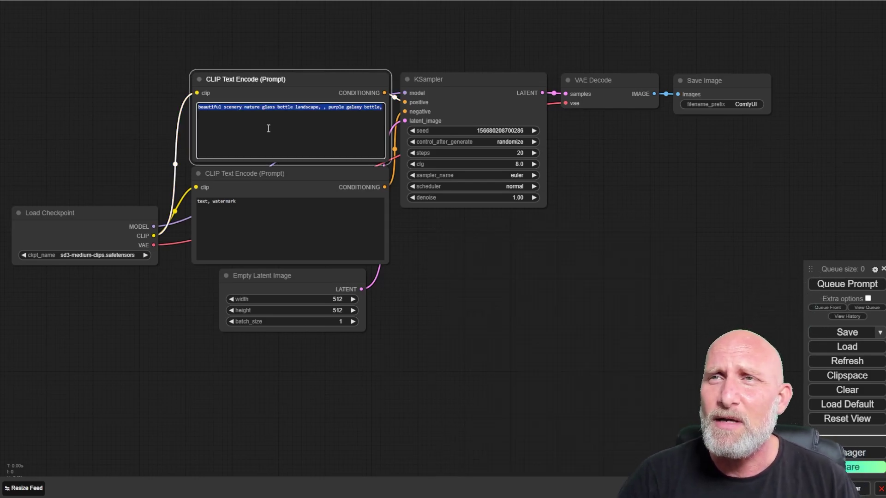
{"action": "key", "text": "Delete"}
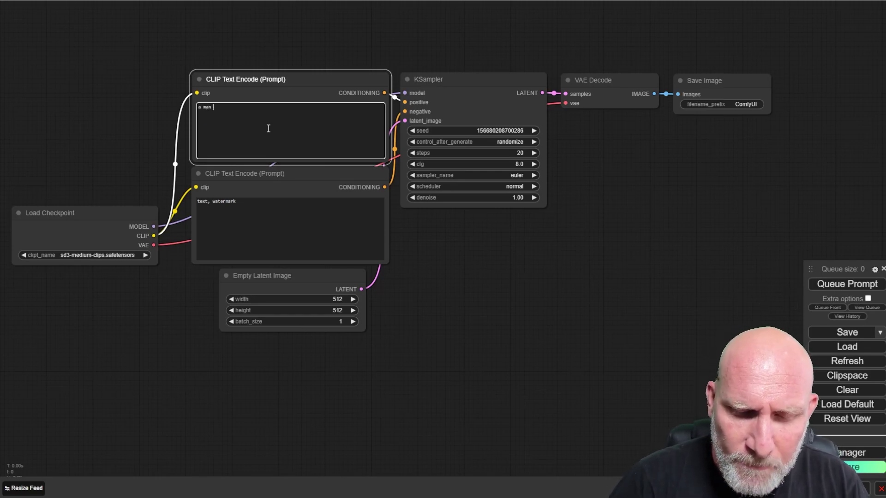
Step: Write 'a portrait photo of a man standing next to a bench in a beautiful park. natural hands, natural legs'
{"action": "type", "text": "a man standing next to"}
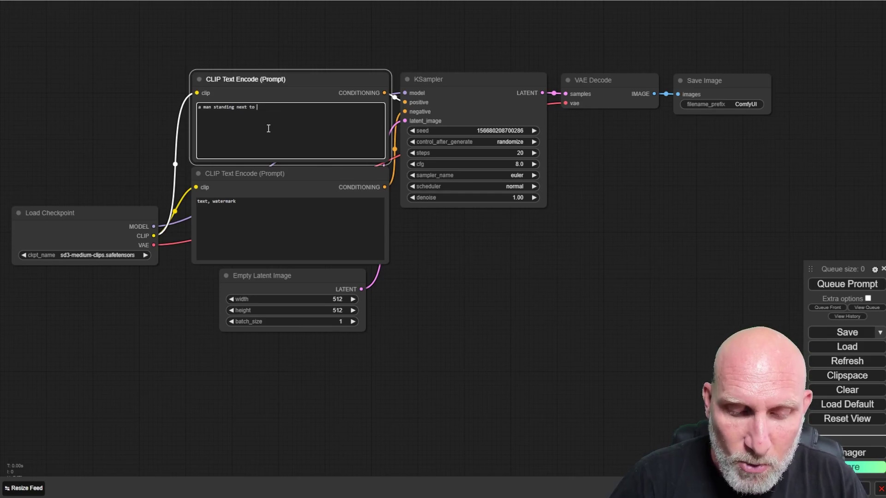
{"action": "type", "text": " a bench in a beatiful park. n"}
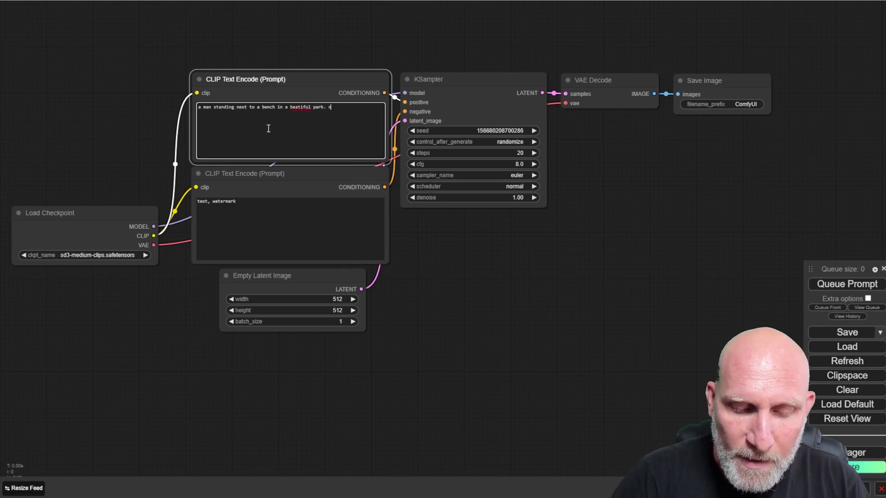
{"action": "type", "text": "atural hands"}
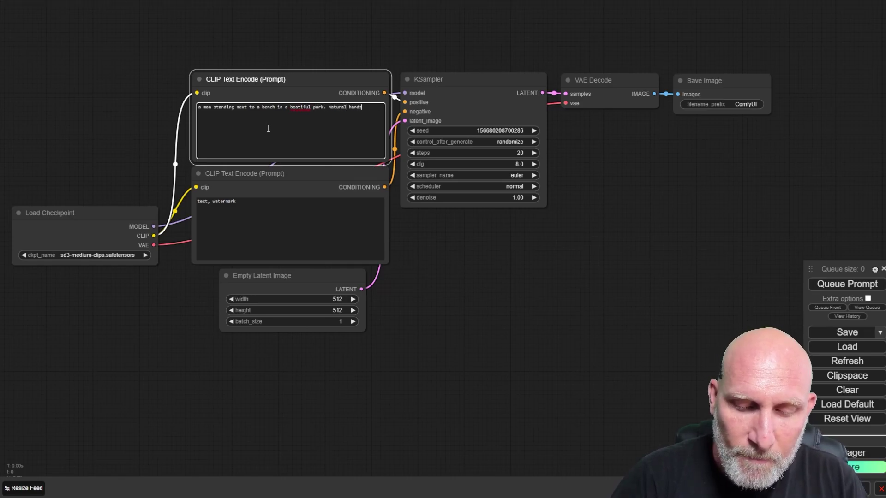
{"action": "type", "text": ", natural legs."}
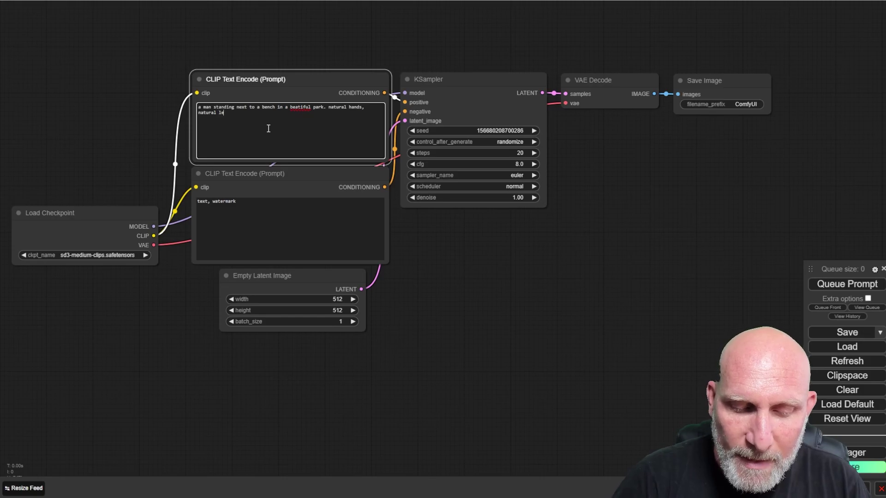
{"action": "right_click", "coordinate": [300, 108]}
{"action": "left_click", "coordinate": [330, 116]}
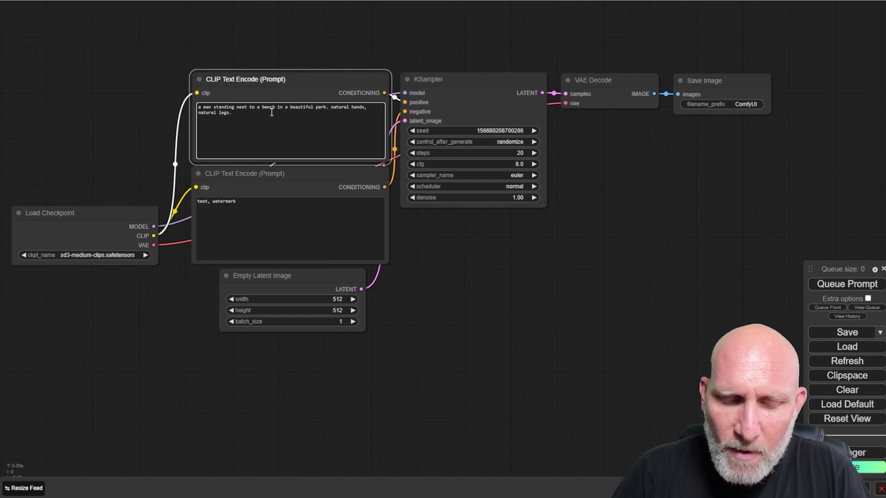
{"action": "type", "text": "a portrait photo "}
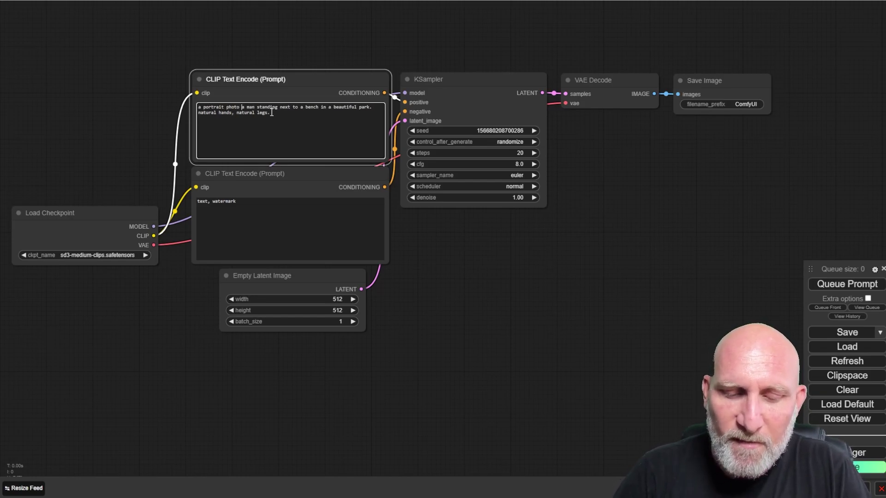
{"action": "type", "text": "of"}
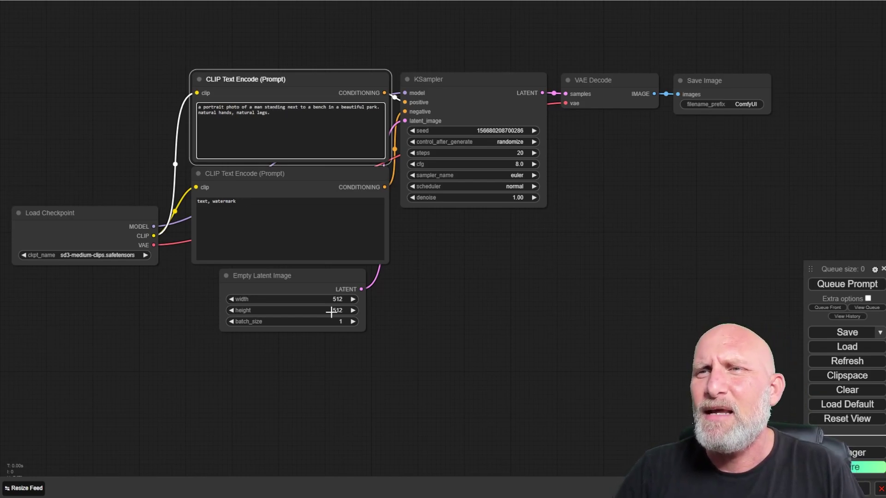
Step: Load xl-juggernaut-v7.safetensors and set the Empty Latent Image to 896 × 1152 (1024+128)
{"action": "left_click", "coordinate": [119, 254]}
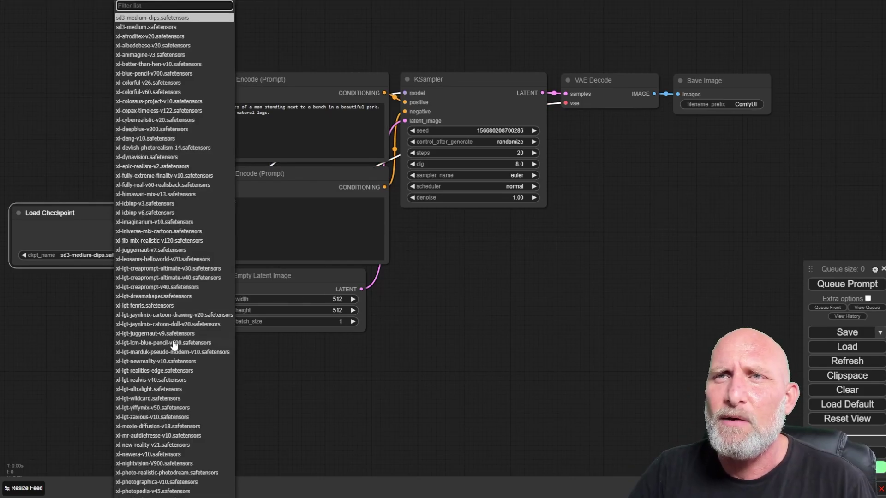
{"action": "left_click", "coordinate": [162, 250]}
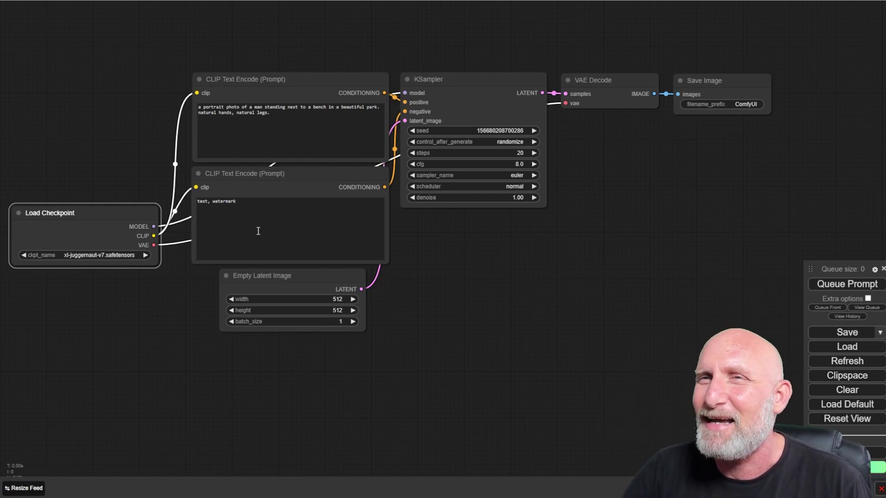
{"action": "left_click", "coordinate": [326, 299]}
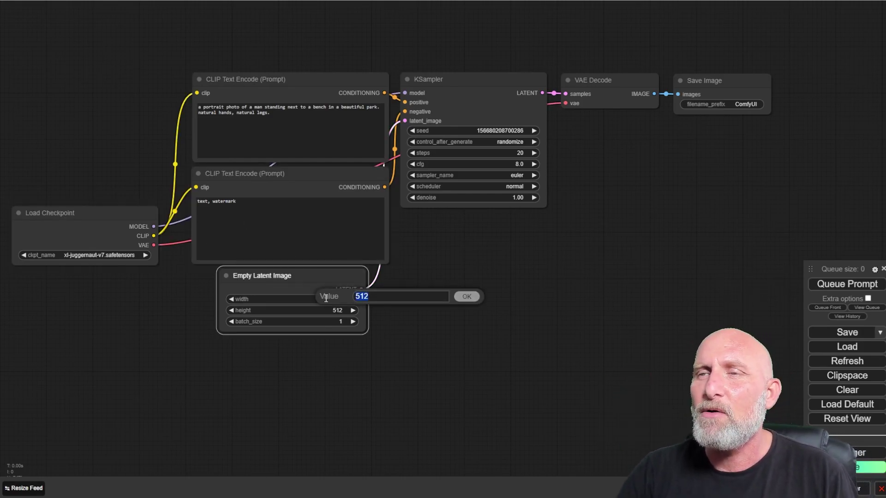
{"action": "key", "text": "BackSpace"}
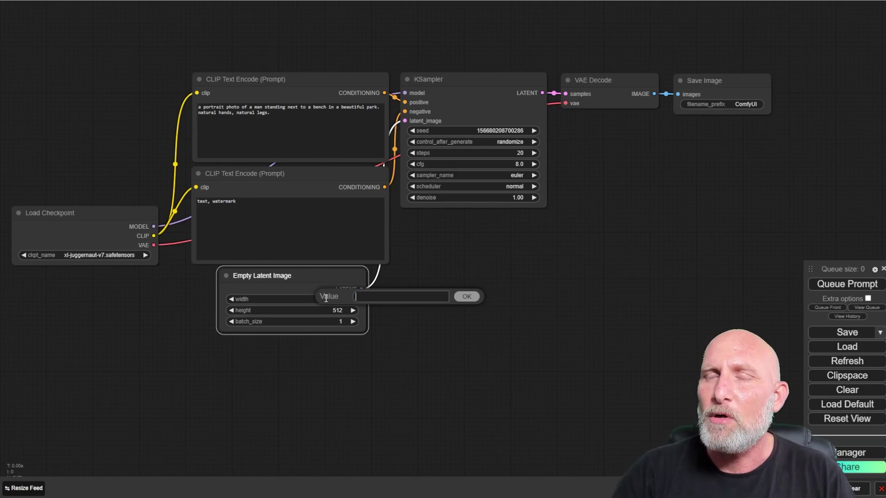
{"action": "type", "text": "896"}
{"action": "key", "text": "Return"}
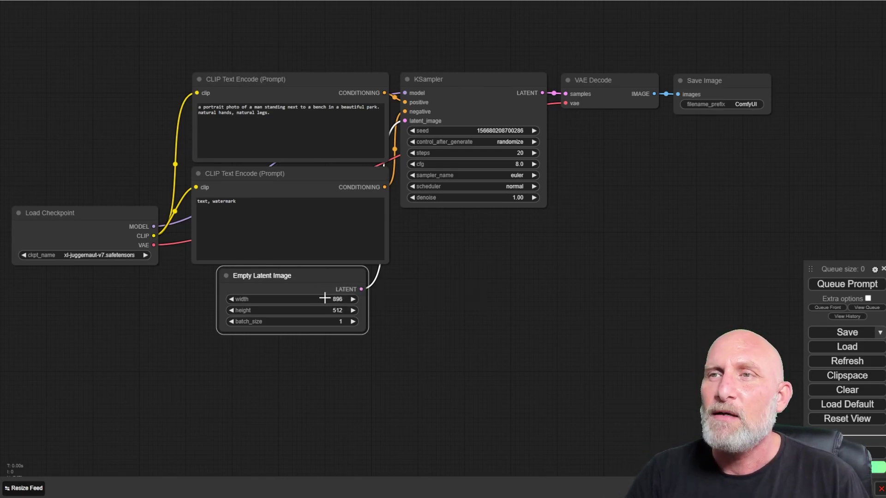
{"action": "left_click", "coordinate": [328, 311]}
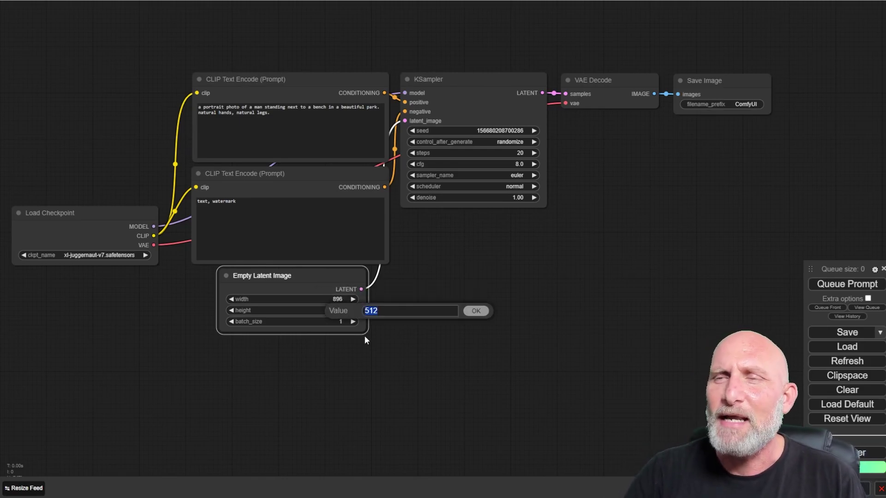
{"action": "type", "text": "1024+128"}
{"action": "key", "text": "Return"}
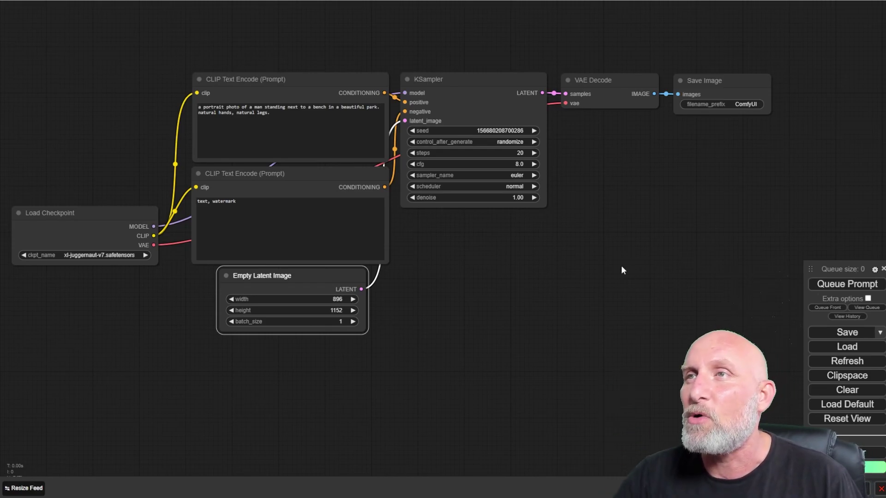
Step: Set KSampler to 16 steps, cfg 6.0, sampler dpmpp_2m and scheduler karras
{"action": "left_click", "coordinate": [510, 153]}
{"action": "type", "text": "16"}
{"action": "key", "text": "Return"}
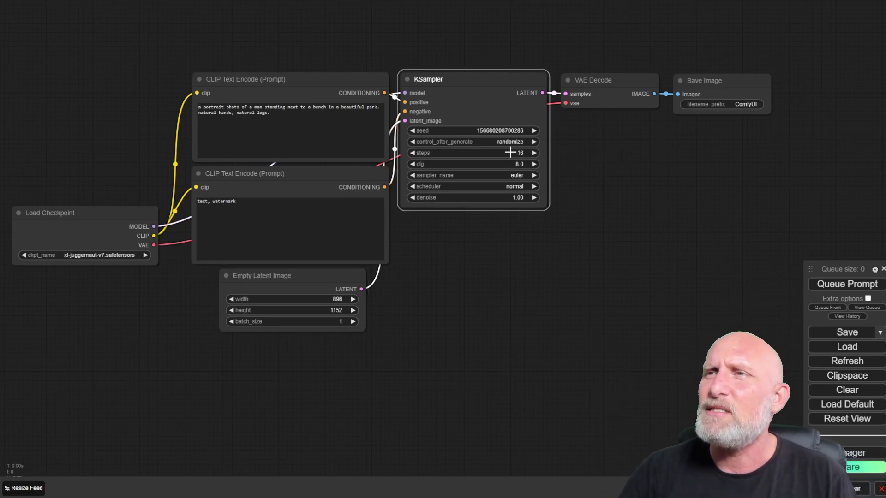
{"action": "left_click", "coordinate": [521, 163]}
{"action": "type", "text": "6"}
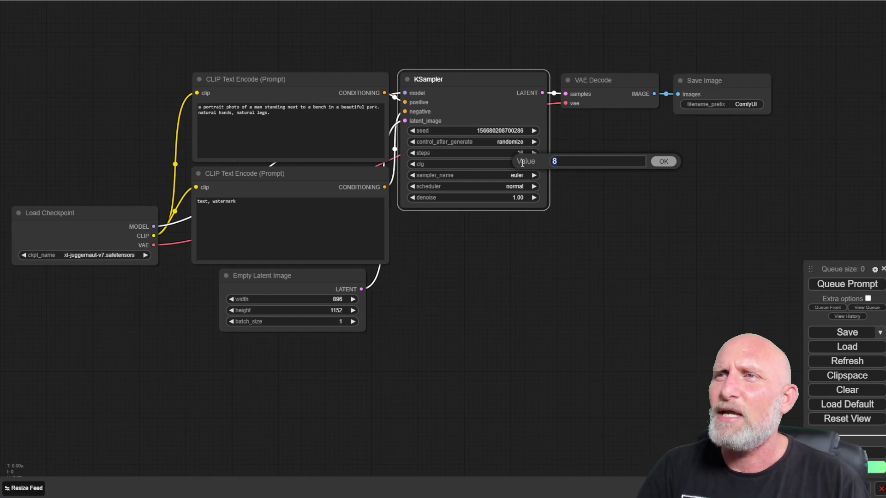
{"action": "key", "text": "Return"}
{"action": "left_click", "coordinate": [517, 175]}
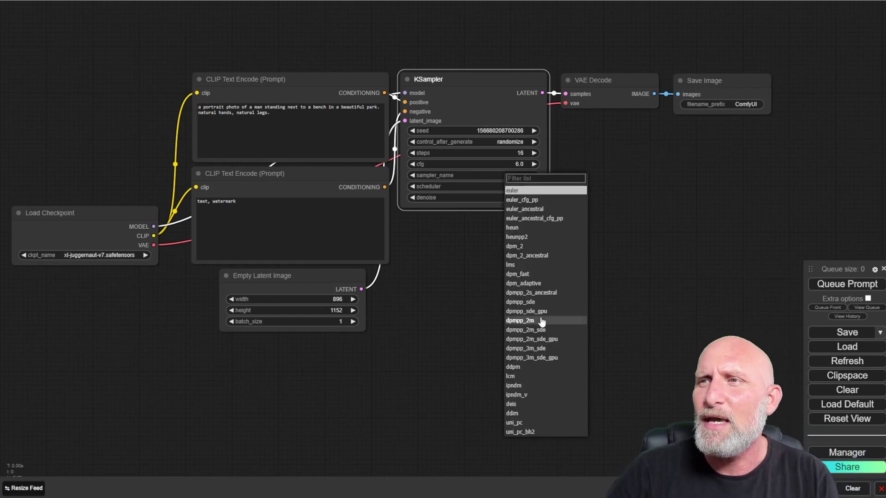
{"action": "left_click", "coordinate": [544, 321]}
{"action": "left_click", "coordinate": [517, 184]}
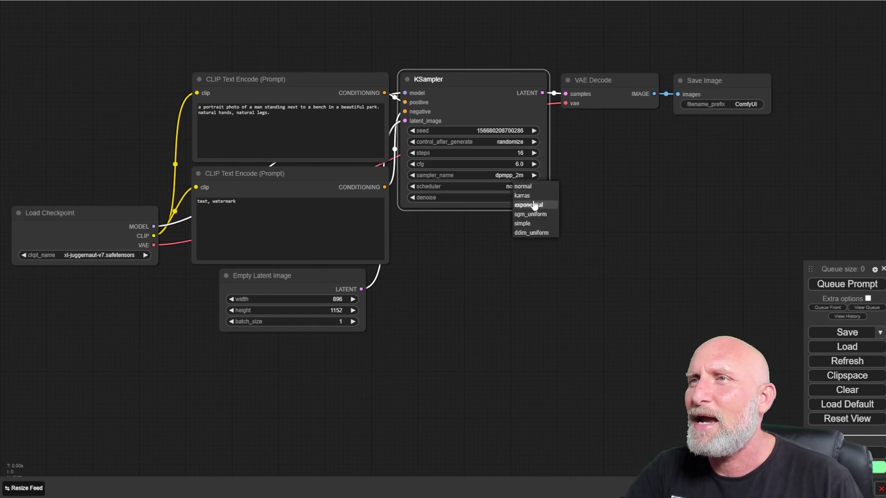
{"action": "left_click", "coordinate": [527, 200]}
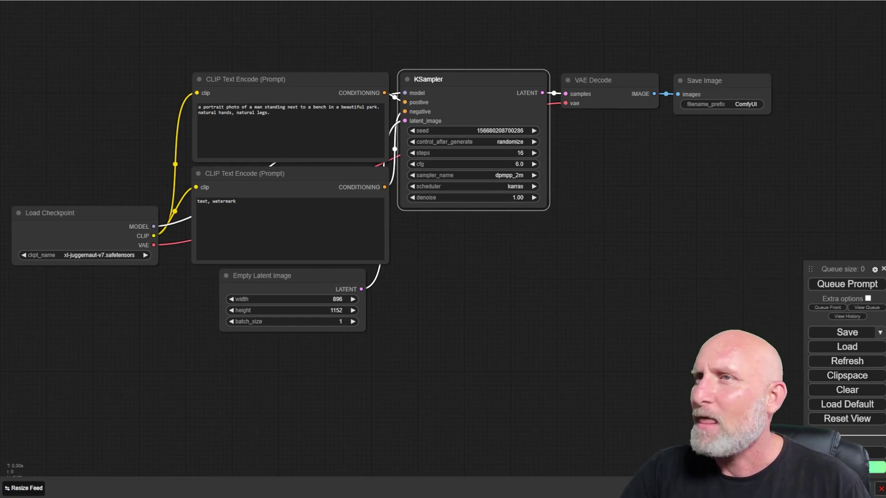
{"action": "left_click", "coordinate": [716, 85]}
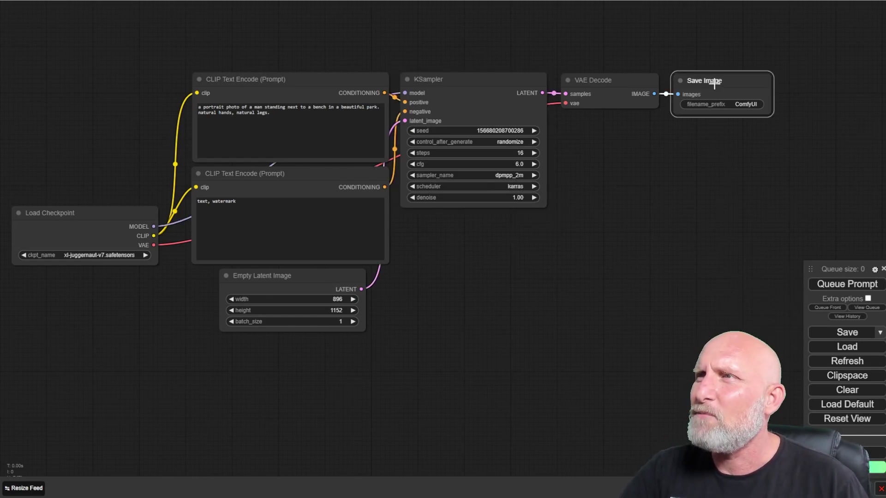
Step: Replace Save Image with a Preview Image node fed from VAE Decode's IMAGE output
{"action": "key", "text": "Delete"}
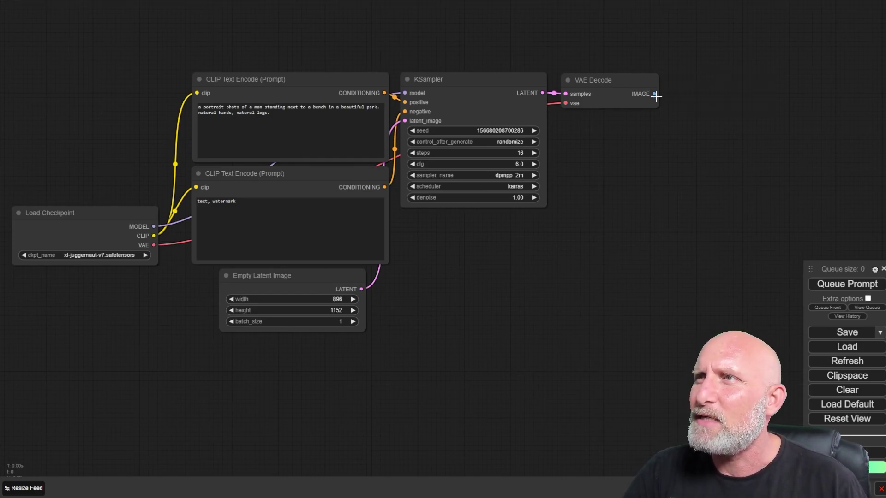
{"action": "left_click_drag", "start_coordinate": [655, 94], "coordinate": [485, 245]}
{"action": "left_click", "coordinate": [599, 309]}
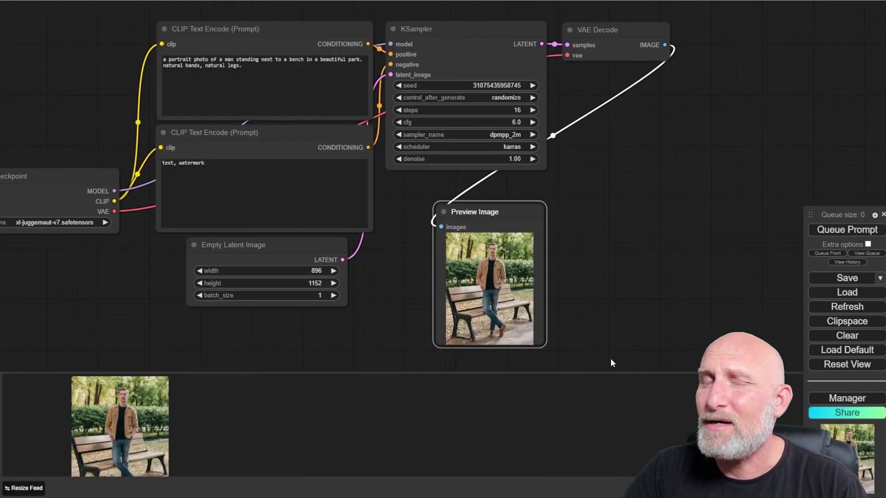
Step: Rearrange the side panel and zoom in to inspect the generated man-by-the-bench portrait
{"action": "left_click_drag", "start_coordinate": [826, 212], "coordinate": [824, 192]}
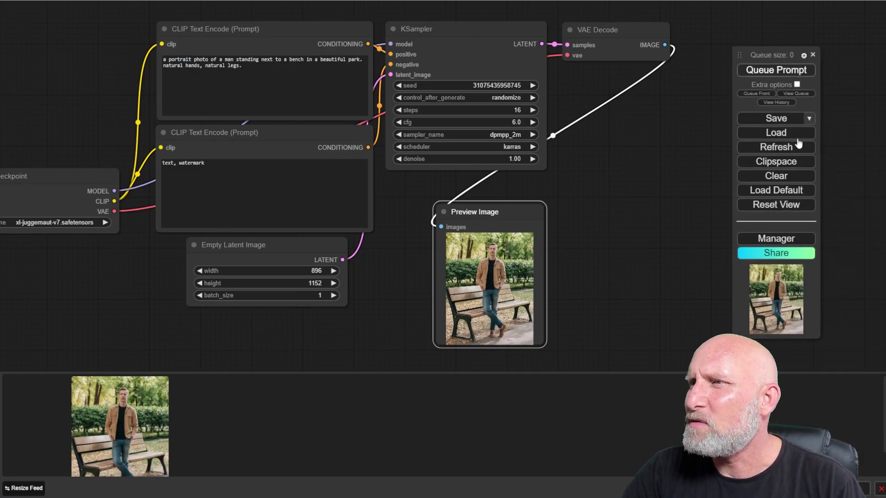
{"action": "left_click_drag", "start_coordinate": [739, 54], "coordinate": [831, 196]}
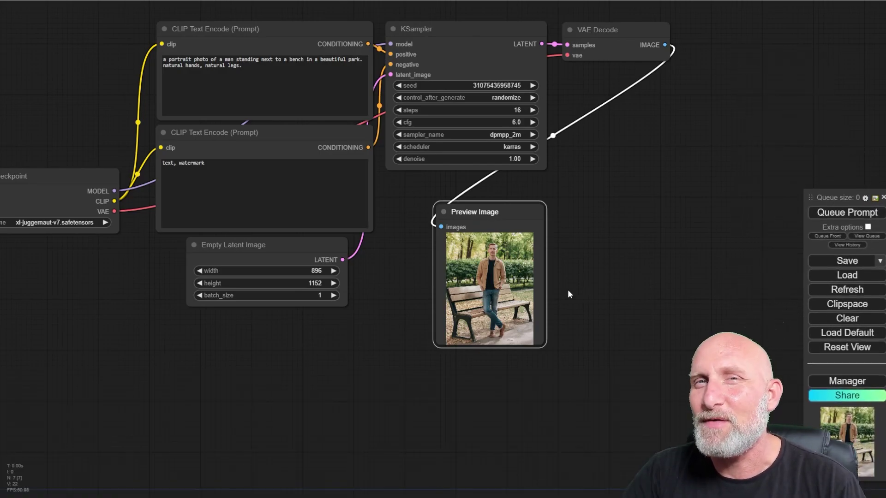
{"action": "scroll", "coordinate": [562, 291], "scroll_direction": "up", "scroll_amount": 15}
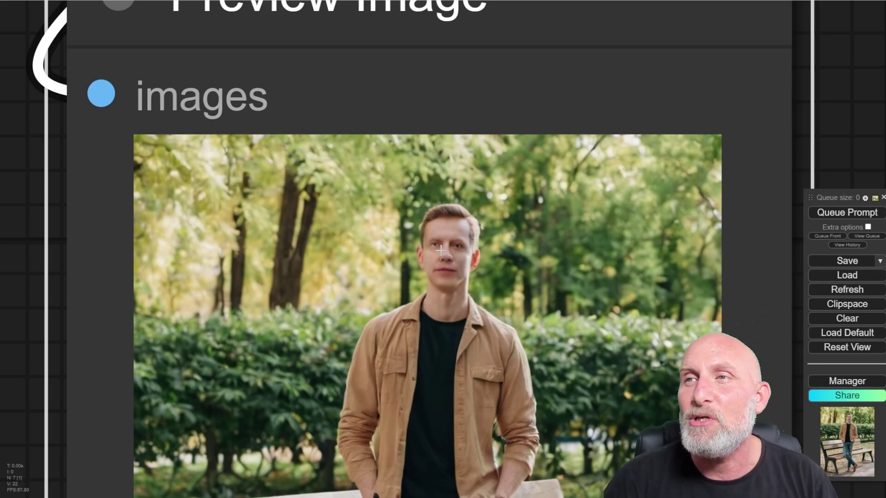
{"action": "scroll", "coordinate": [429, 261], "scroll_direction": "up", "scroll_amount": 3}
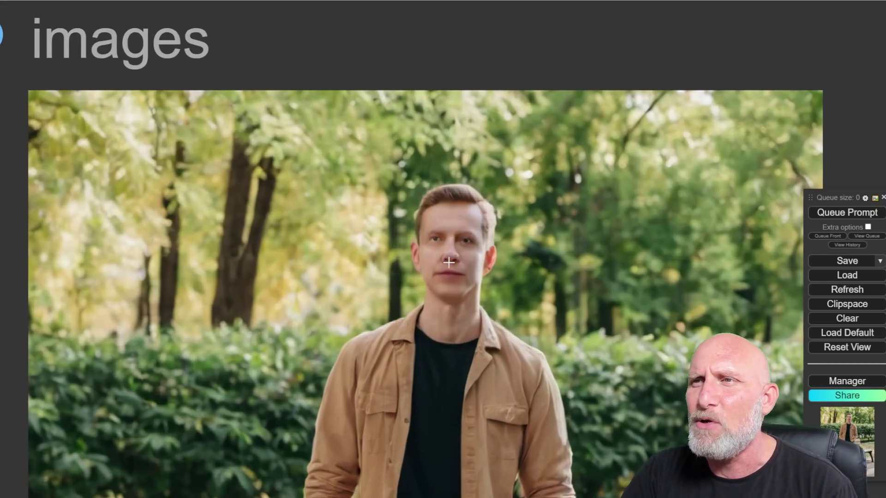
{"action": "scroll", "coordinate": [493, 275], "scroll_direction": "down", "scroll_amount": 6}
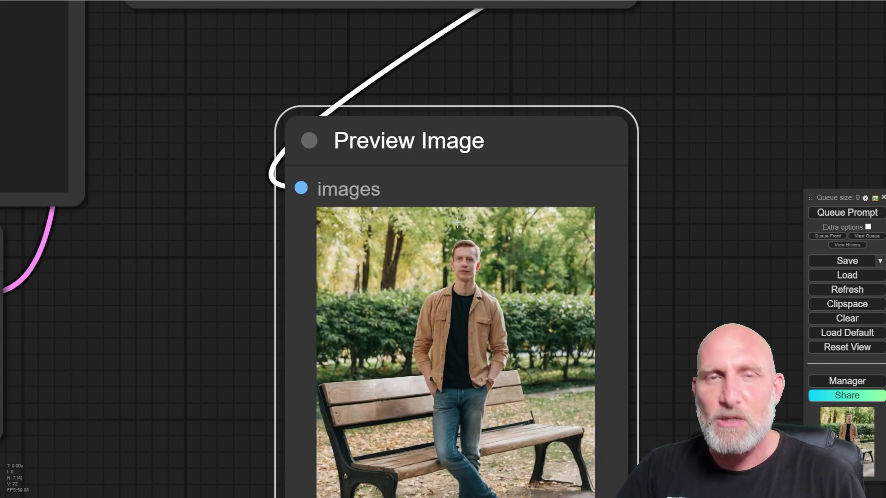
{"action": "scroll", "coordinate": [562, 229], "scroll_direction": "down", "scroll_amount": 6}
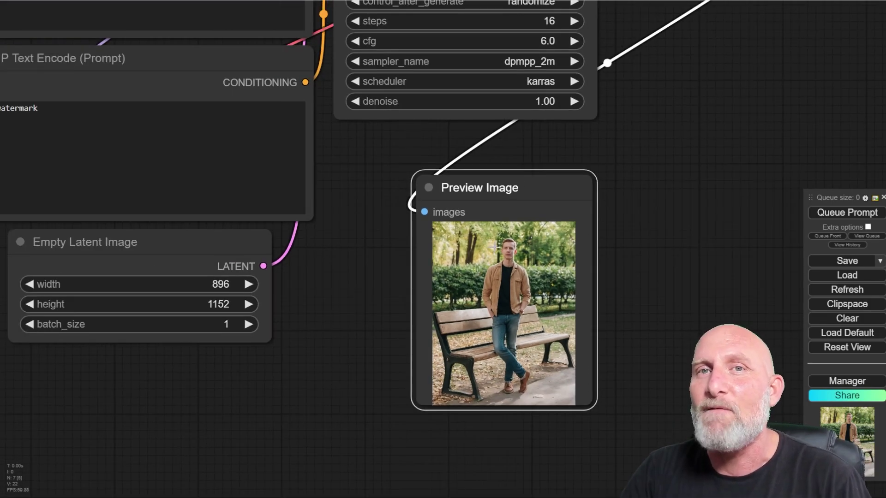
Step: Add a FaceDetailer node and feed VAE Decode's IMAGE into its image input
{"action": "scroll", "coordinate": [652, 187], "scroll_direction": "down", "scroll_amount": 4}
{"action": "left_click_drag", "start_coordinate": [695, 194], "coordinate": [548, 336]}
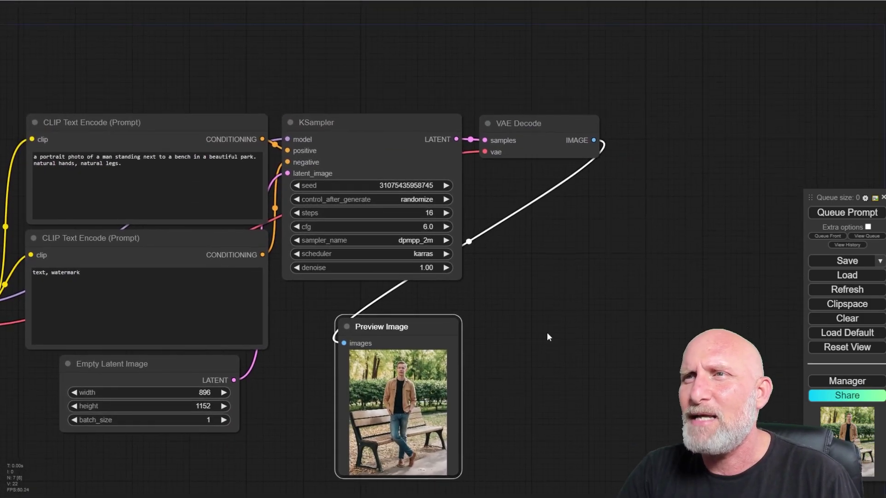
{"action": "double_click", "coordinate": [586, 306]}
{"action": "type", "text": "face"}
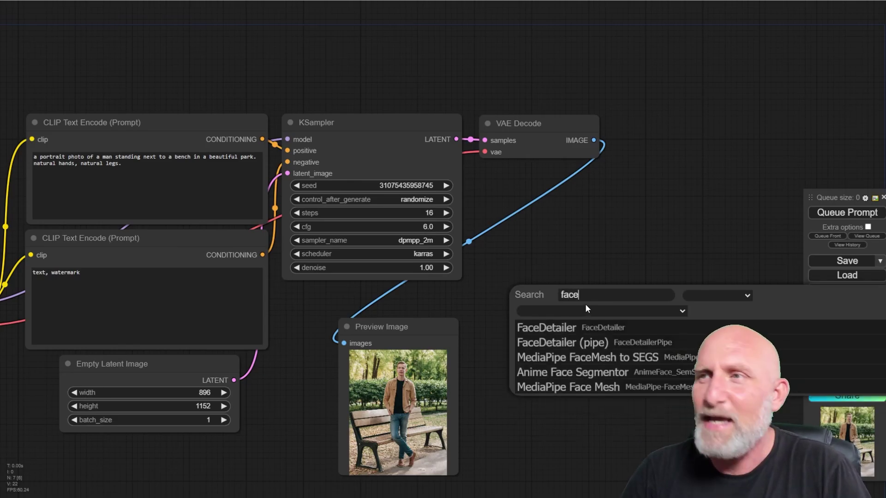
{"action": "left_click", "coordinate": [541, 329]}
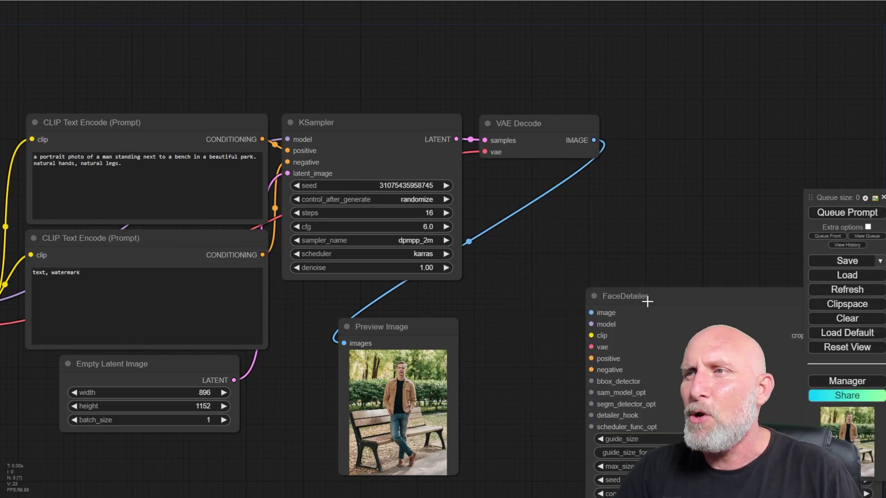
{"action": "left_click_drag", "start_coordinate": [648, 302], "coordinate": [682, 117]}
{"action": "left_click_drag", "start_coordinate": [546, 282], "coordinate": [331, 264]}
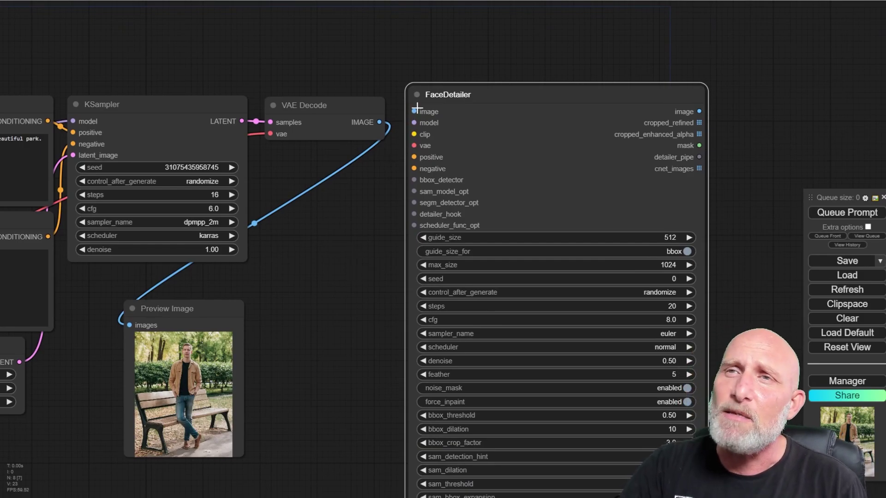
{"action": "left_click_drag", "start_coordinate": [379, 122], "coordinate": [415, 112]}
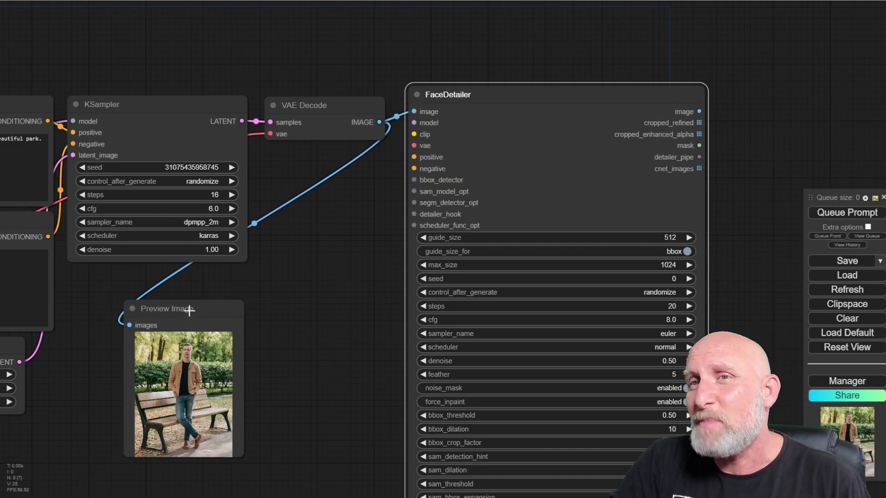
Step: Move Preview Image beside VAE Decode and discard a trial Load Image node
{"action": "left_click_drag", "start_coordinate": [189, 310], "coordinate": [328, 163]}
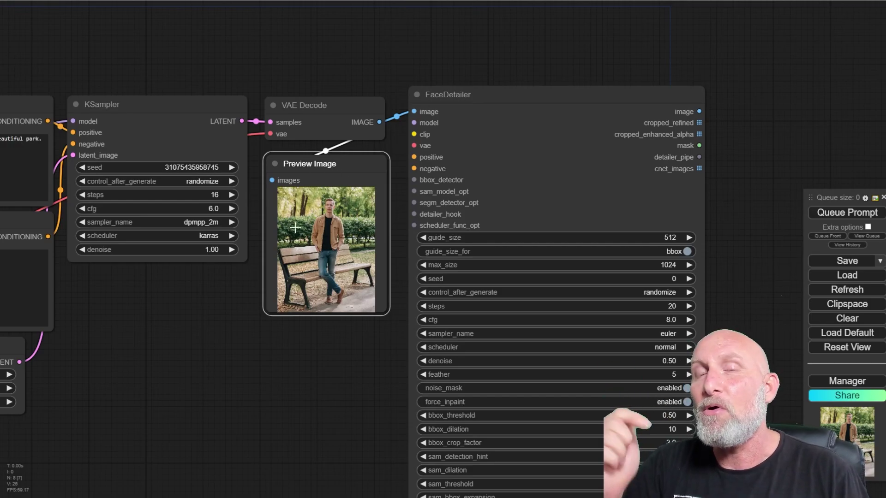
{"action": "double_click", "coordinate": [122, 372]}
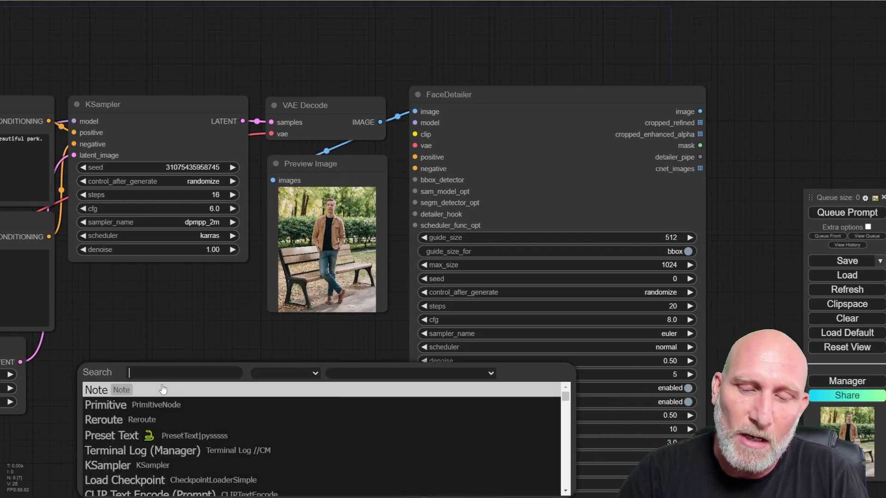
{"action": "type", "text": "load"}
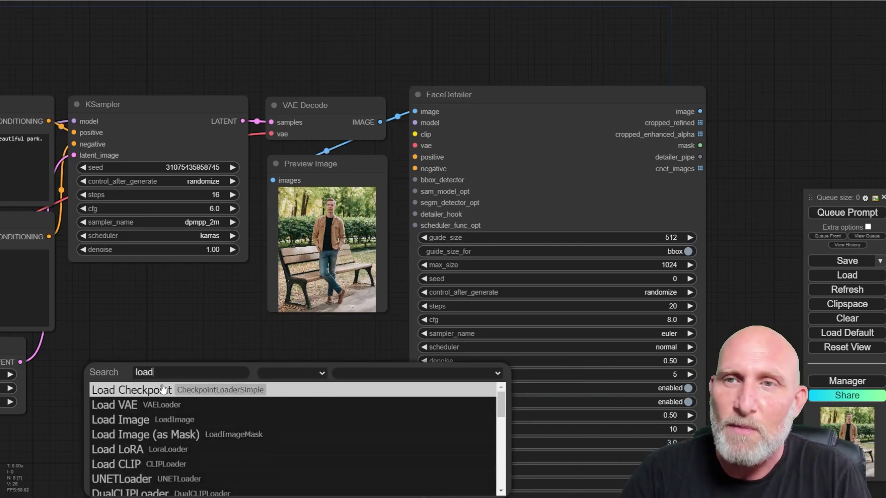
{"action": "left_click", "coordinate": [137, 424]}
{"action": "left_click_drag", "start_coordinate": [247, 376], "coordinate": [166, 315]}
{"action": "key", "text": "Delete"}
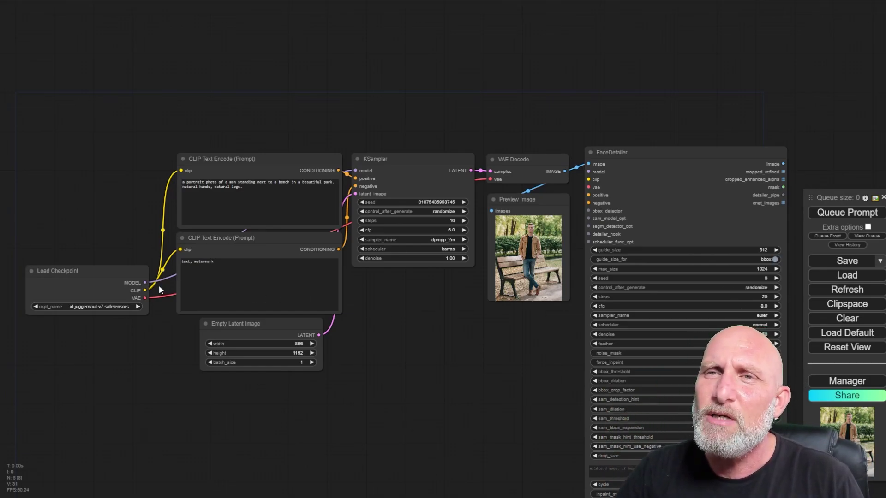
Step: Link Load Checkpoint's MODEL, CLIP and VAE outputs to FaceDetailer's model, clip and vae inputs
{"action": "left_click_drag", "start_coordinate": [145, 283], "coordinate": [589, 172]}
{"action": "left_click_drag", "start_coordinate": [145, 291], "coordinate": [589, 179]}
{"action": "left_click_drag", "start_coordinate": [145, 299], "coordinate": [589, 187]}
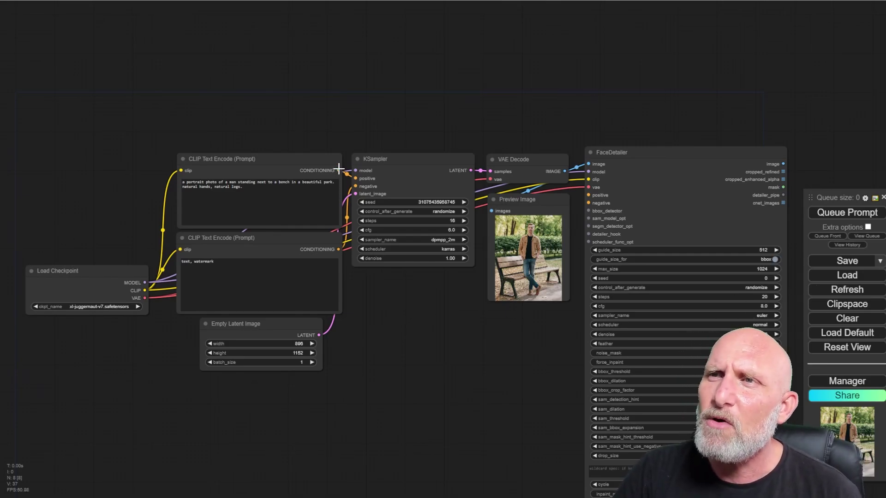
Step: Connect the portrait prompt to FaceDetailer's positive and the 'text, watermark' prompt to its negative
{"action": "left_click_drag", "start_coordinate": [338, 170], "coordinate": [591, 194]}
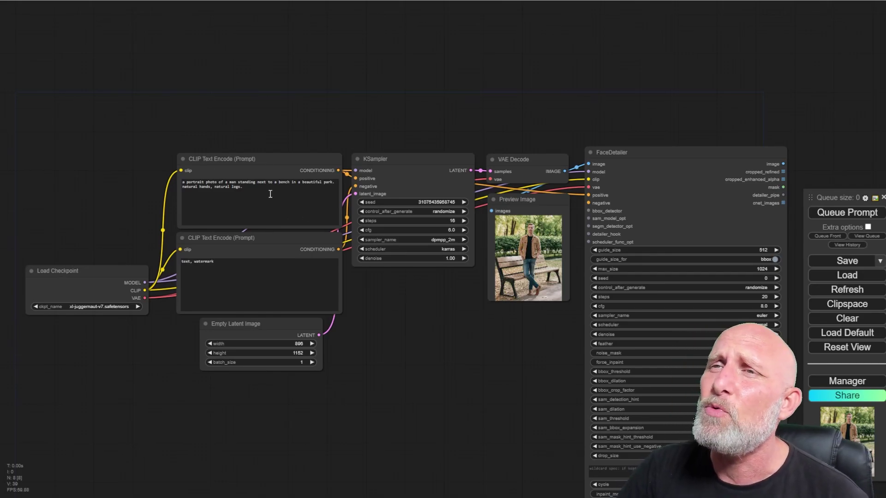
{"action": "scroll", "coordinate": [186, 170], "scroll_direction": "up", "scroll_amount": 5}
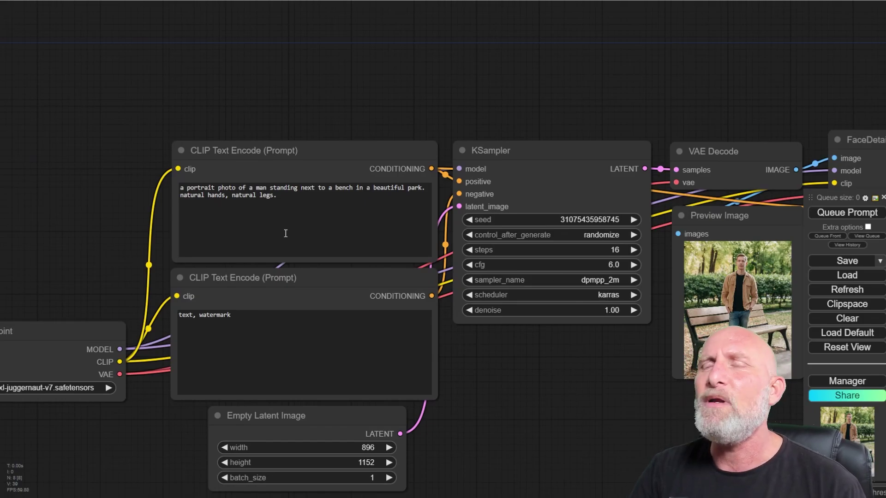
{"action": "scroll", "coordinate": [287, 232], "scroll_direction": "down", "scroll_amount": 3}
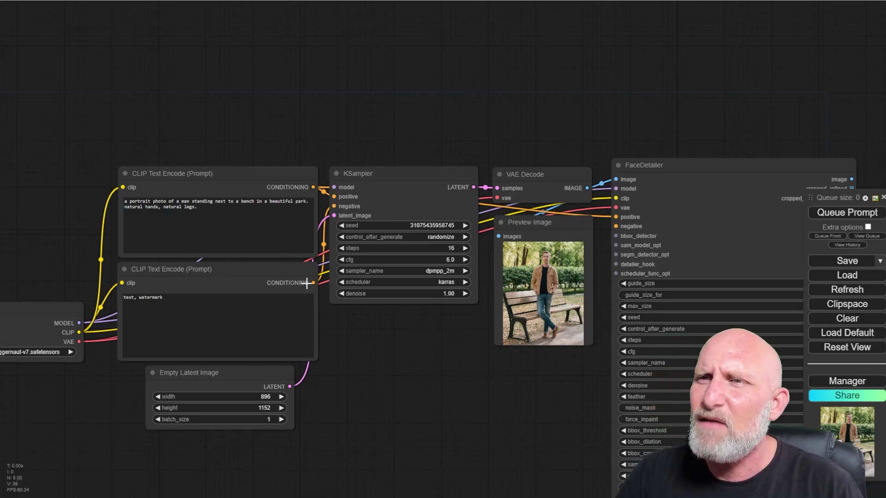
{"action": "left_click_drag", "start_coordinate": [314, 283], "coordinate": [616, 226]}
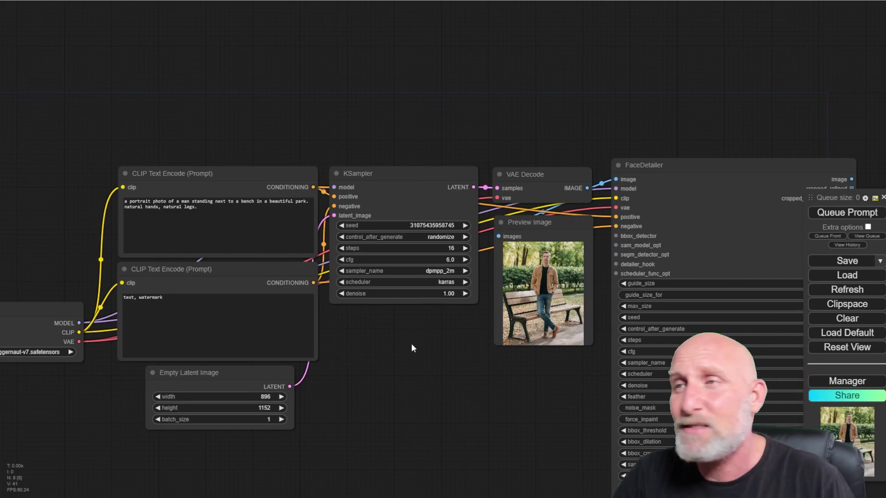
Step: Attach an UltralyticsDetectorProvider using bbox/face_yolov8m.pt to FaceDetailer's bbox_detector input
{"action": "scroll", "coordinate": [462, 392], "scroll_direction": "down", "scroll_amount": 1}
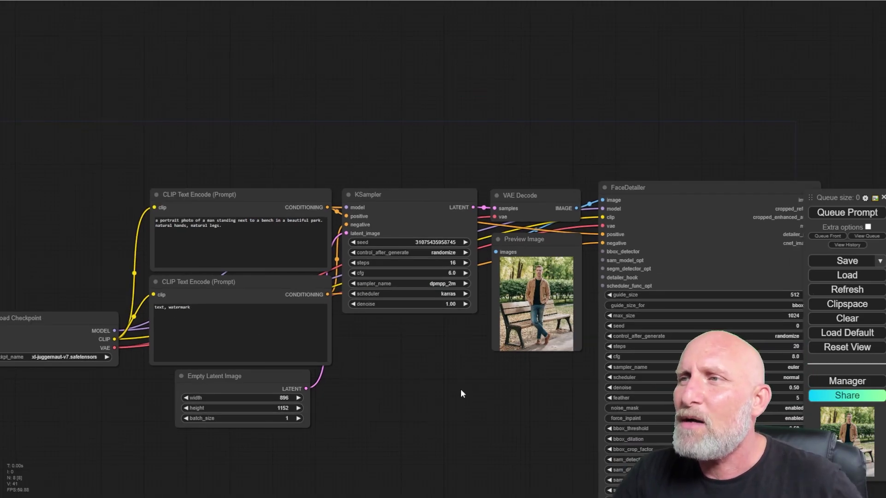
{"action": "left_click_drag", "start_coordinate": [431, 375], "coordinate": [334, 323]}
{"action": "left_click_drag", "start_coordinate": [511, 123], "coordinate": [616, 99]}
{"action": "left_click_drag", "start_coordinate": [434, 191], "coordinate": [322, 240]}
{"action": "scroll", "coordinate": [362, 170], "scroll_direction": "up", "scroll_amount": 7}
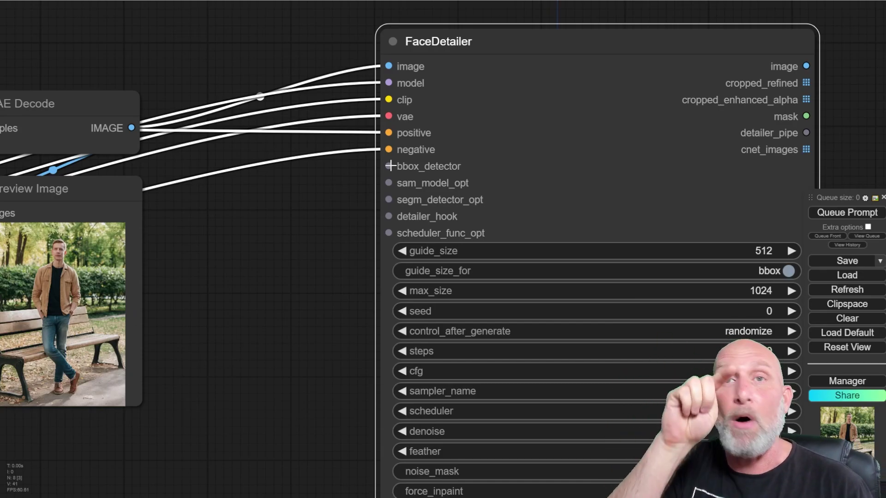
{"action": "left_click_drag", "start_coordinate": [390, 166], "coordinate": [170, 252]}
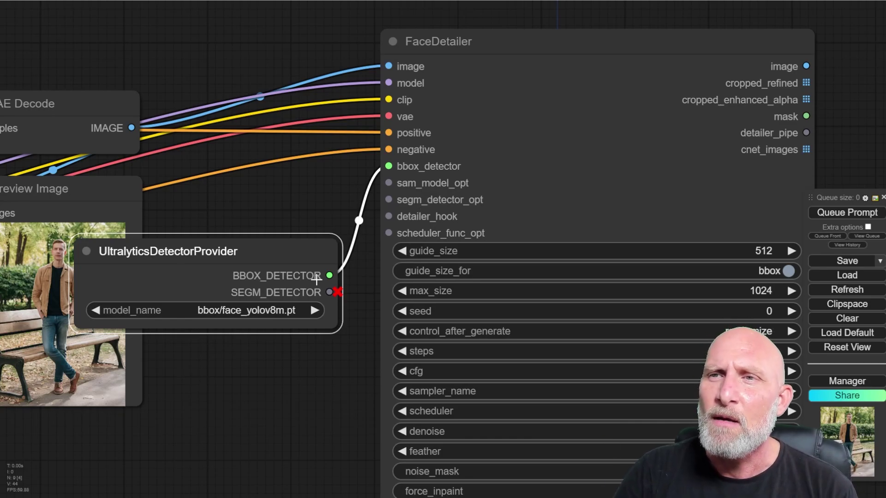
Step: Keep bbox/face_yolov8m.pt as the detector model and move UltralyticsDetectorProvider up beside FaceDetailer
{"action": "left_click_drag", "start_coordinate": [250, 241], "coordinate": [230, 205]}
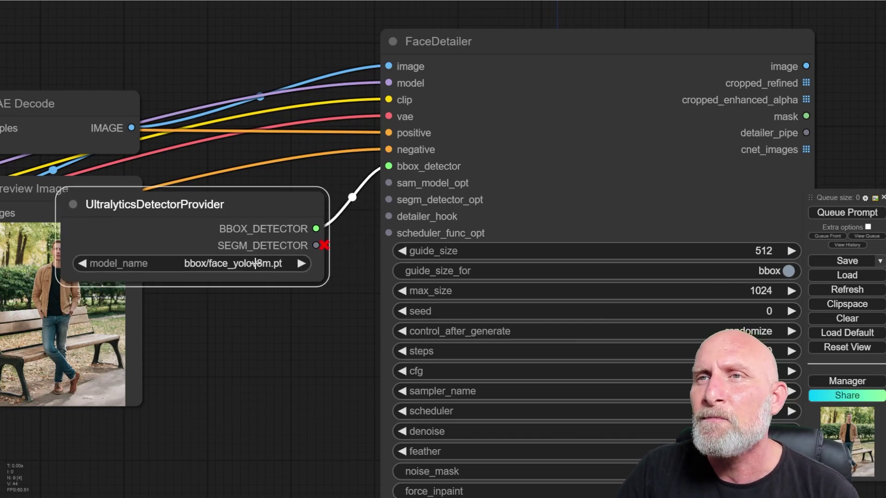
{"action": "left_click", "coordinate": [247, 264]}
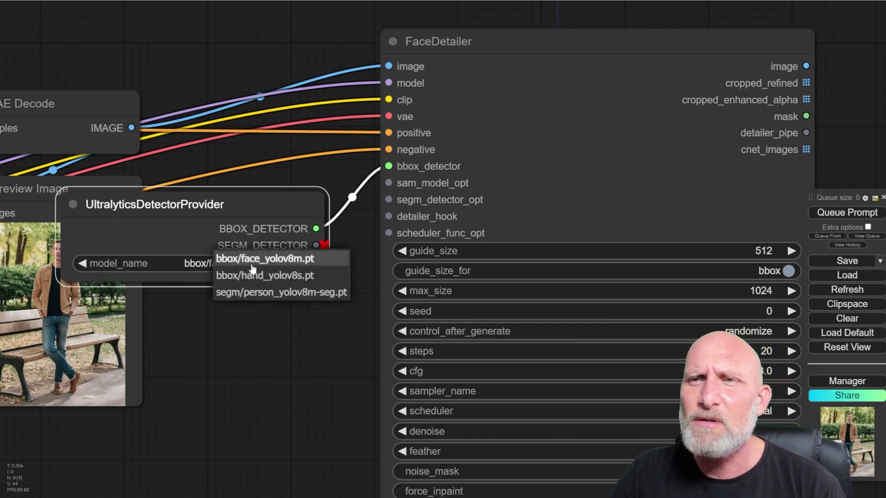
{"action": "left_click", "coordinate": [281, 260]}
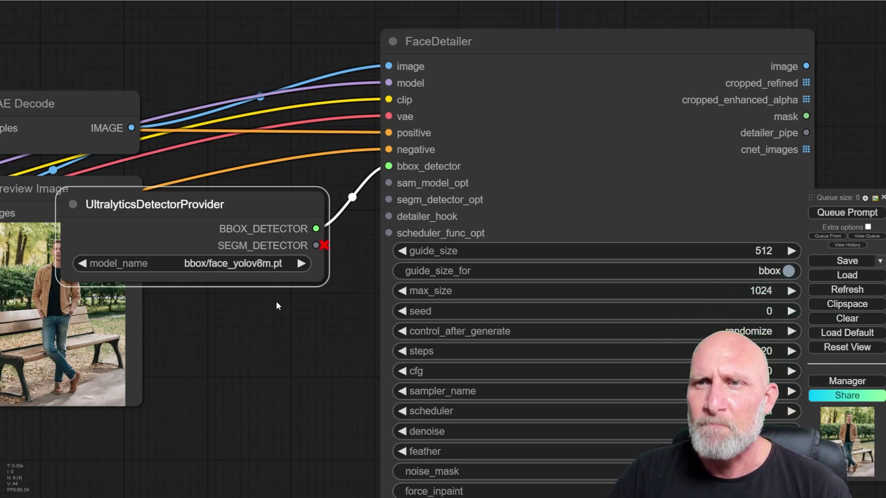
{"action": "left_click_drag", "start_coordinate": [233, 203], "coordinate": [221, 130]}
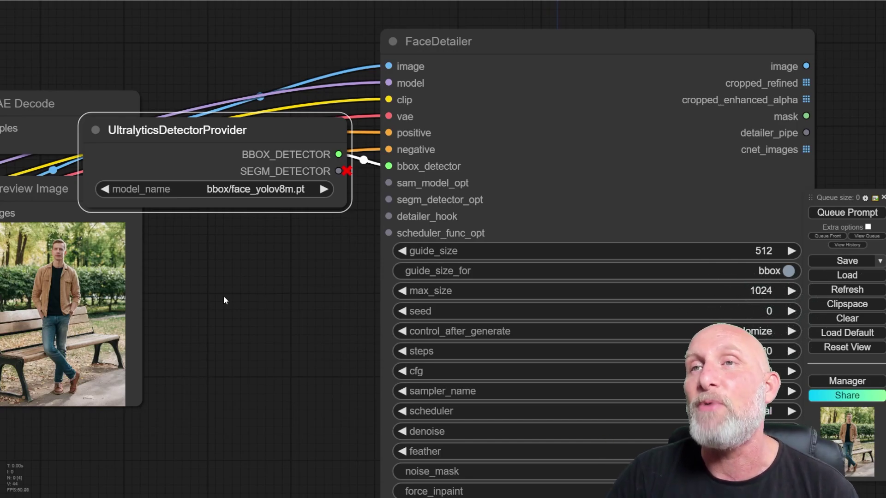
Step: Link a SAMLoader with sam_vit_b_01ec64.pth to FaceDetailer's sam_model_opt and place it on the left
{"action": "left_click", "coordinate": [236, 295]}
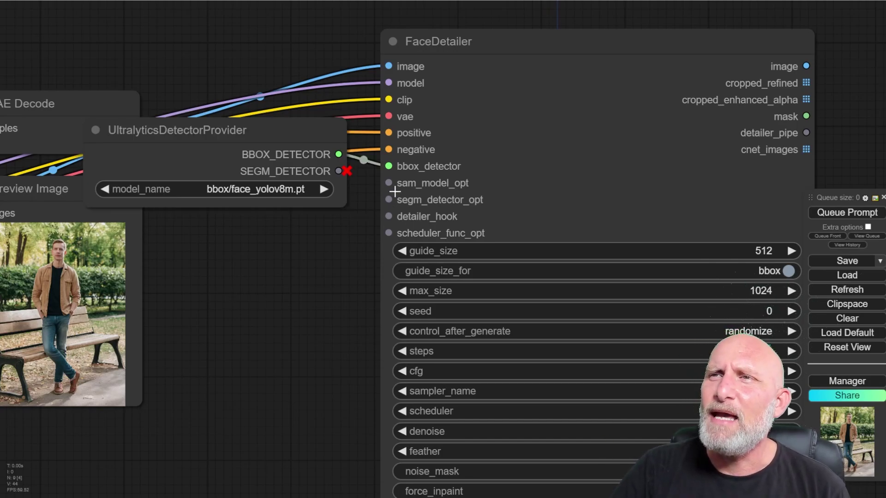
{"action": "left_click_drag", "start_coordinate": [388, 183], "coordinate": [269, 258]}
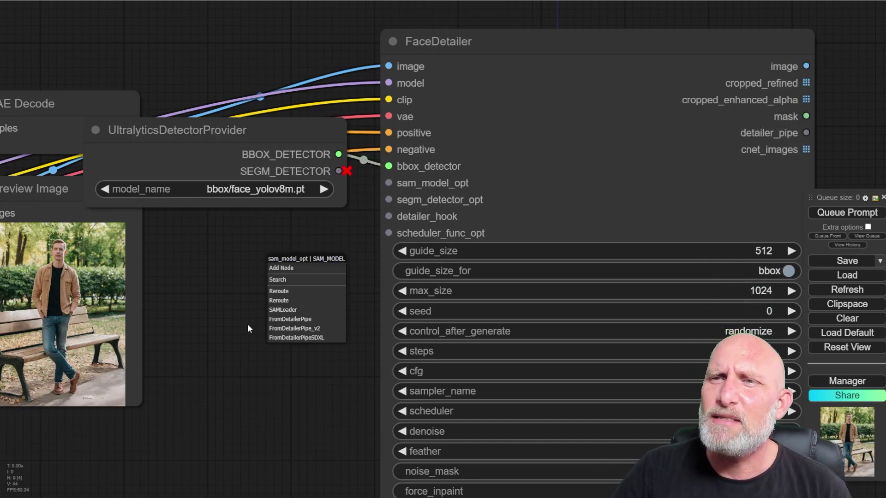
{"action": "left_click", "coordinate": [290, 310]}
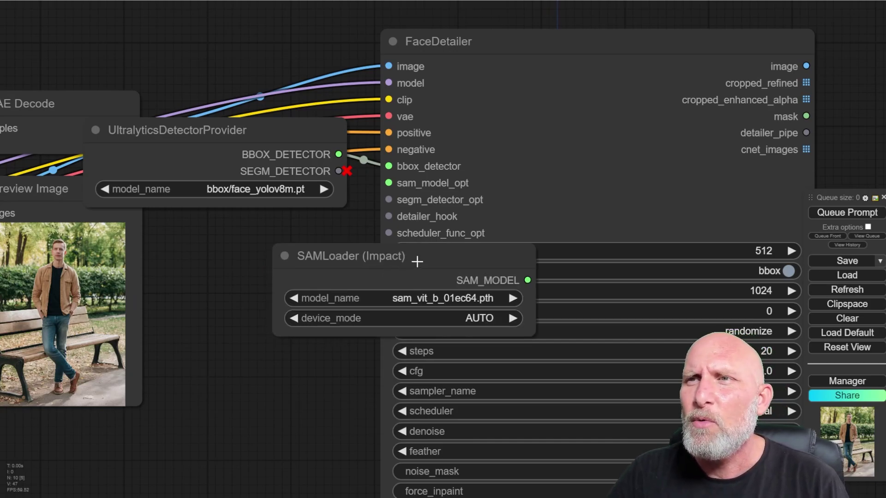
{"action": "left_click_drag", "start_coordinate": [418, 261], "coordinate": [222, 257]}
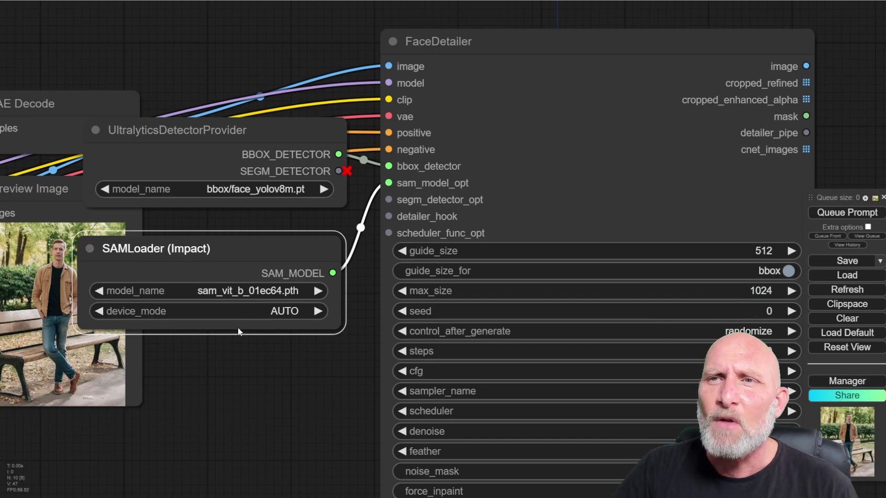
{"action": "left_click", "coordinate": [271, 291]}
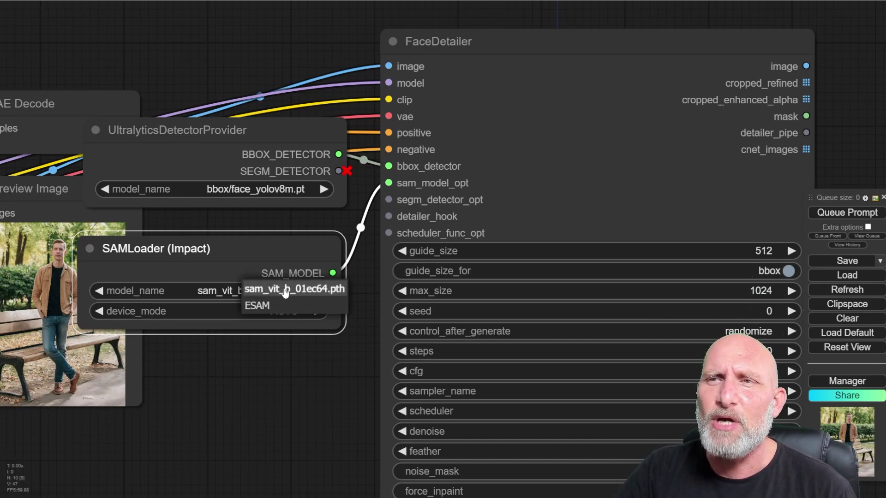
{"action": "left_click", "coordinate": [285, 289]}
{"action": "left_click", "coordinate": [249, 394]}
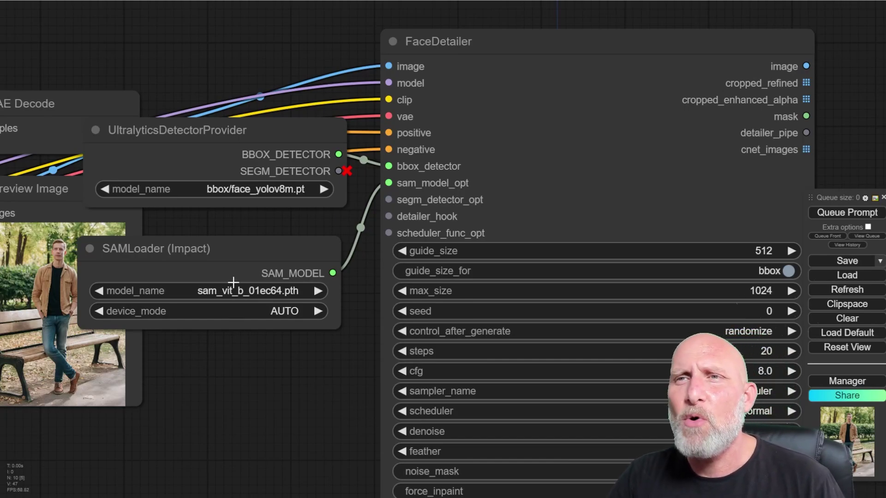
{"action": "left_click_drag", "start_coordinate": [227, 247], "coordinate": [288, 256]}
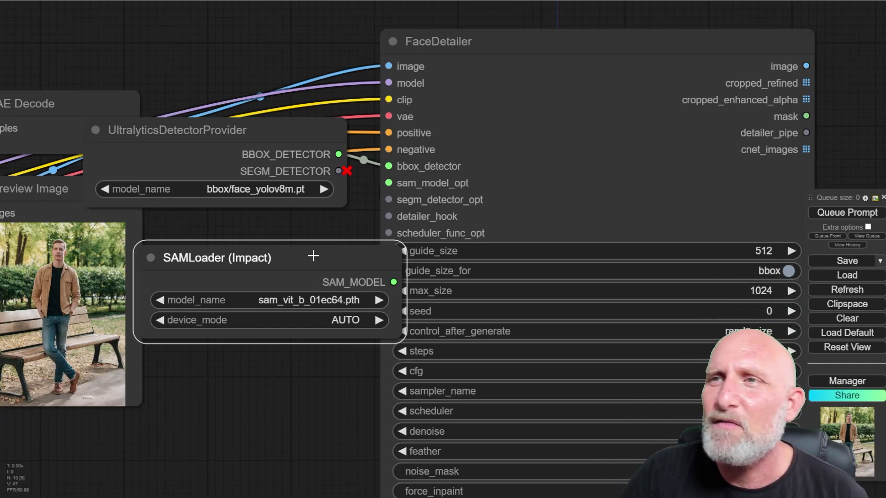
{"action": "left_click_drag", "start_coordinate": [313, 254], "coordinate": [239, 239]}
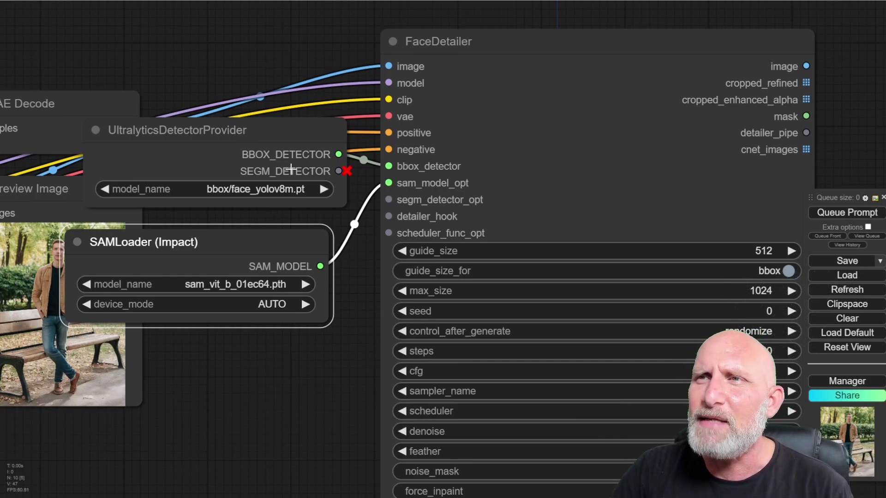
Step: Duplicate the detector provider, set it to segm/person_yolov8m-seg.pt, and wire it to segm_detector_opt
{"action": "left_click_drag", "start_coordinate": [233, 133], "coordinate": [200, 368], "text": "alt"}
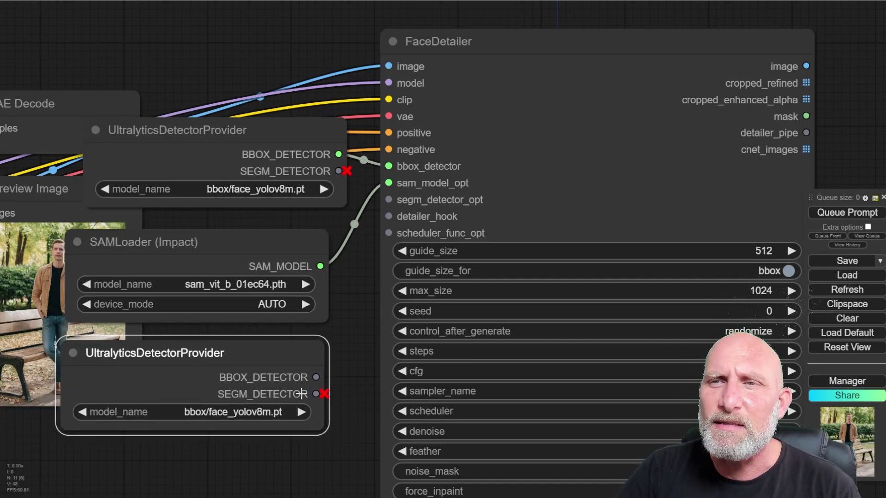
{"action": "left_click", "coordinate": [248, 411]}
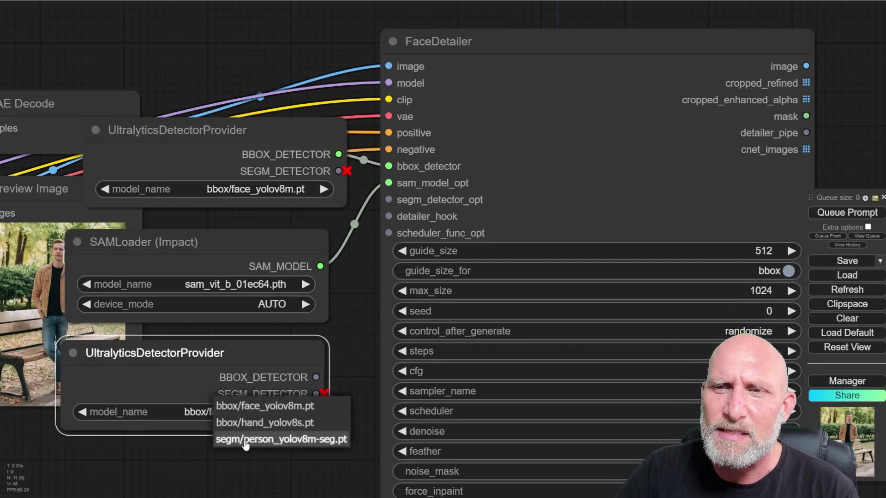
{"action": "left_click", "coordinate": [249, 438]}
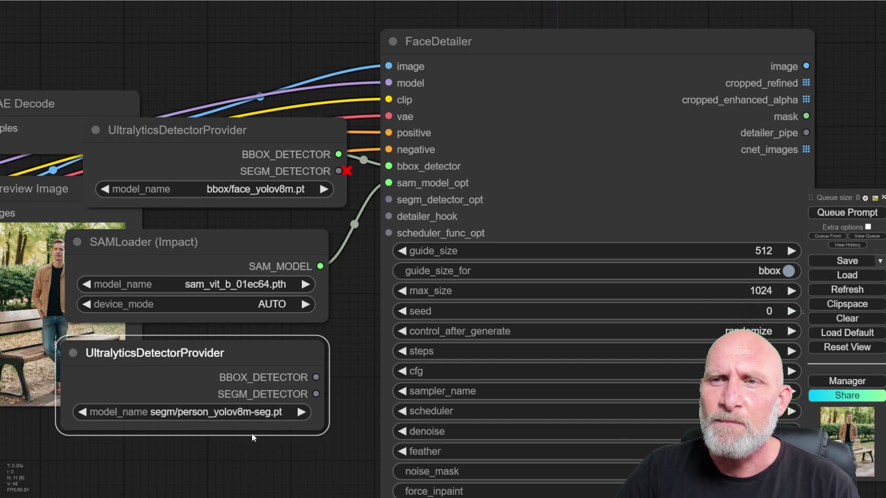
{"action": "left_click_drag", "start_coordinate": [316, 393], "coordinate": [389, 200]}
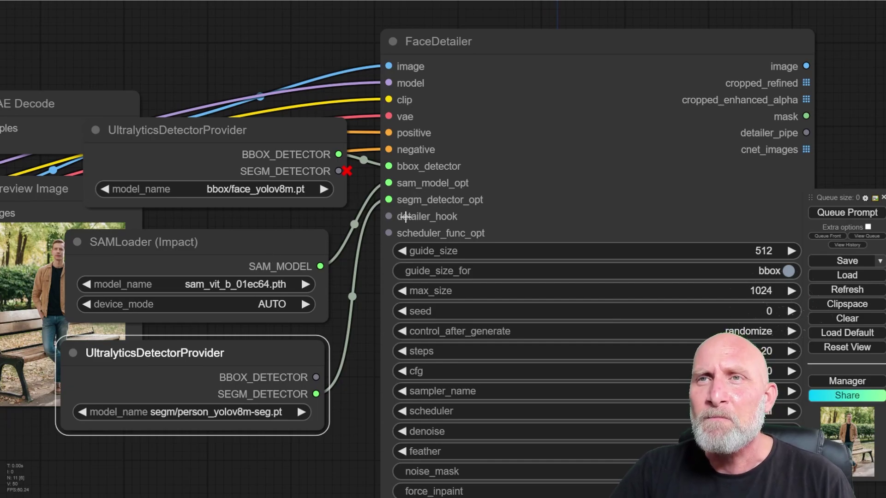
Step: Tidy the layout by shifting the new detector, the original detector and the SAM loader
{"action": "left_click_drag", "start_coordinate": [247, 350], "coordinate": [268, 353]}
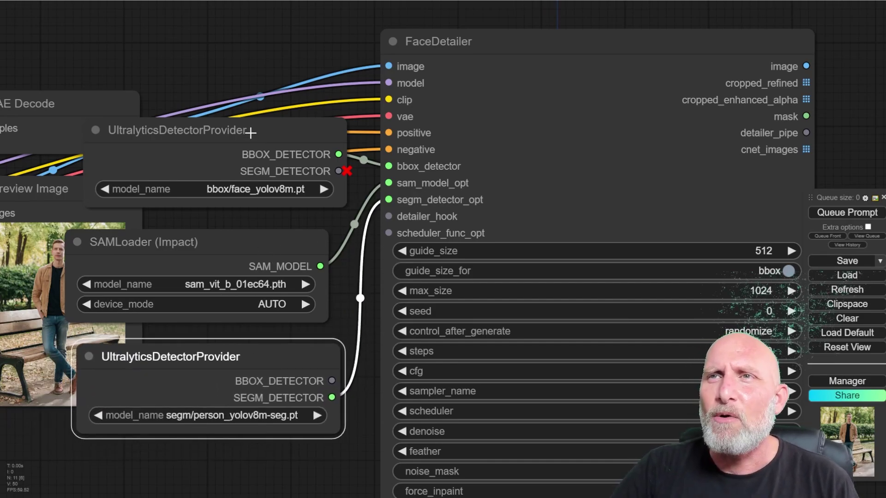
{"action": "left_click_drag", "start_coordinate": [253, 133], "coordinate": [248, 99]}
{"action": "left_click_drag", "start_coordinate": [230, 237], "coordinate": [245, 208]}
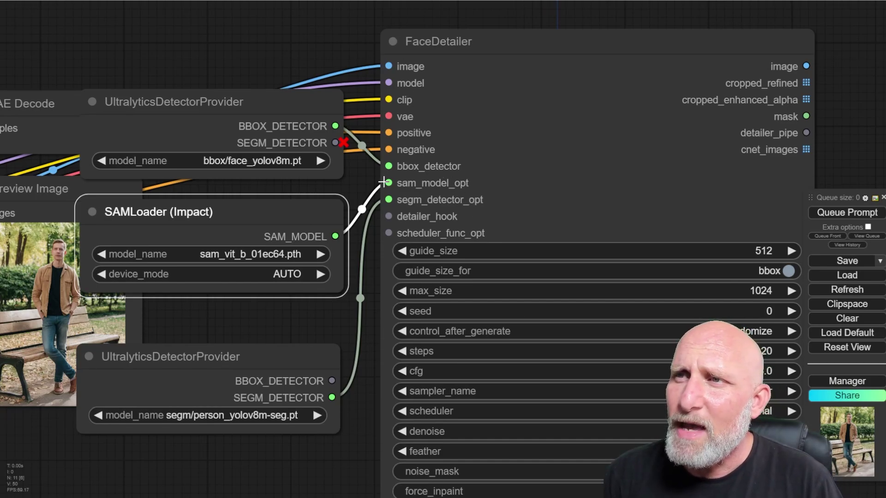
Step: Bring FaceDetailer's steps, sampler, scheduler and denoise widgets into view
{"action": "left_click_drag", "start_coordinate": [349, 205], "coordinate": [151, 125]}
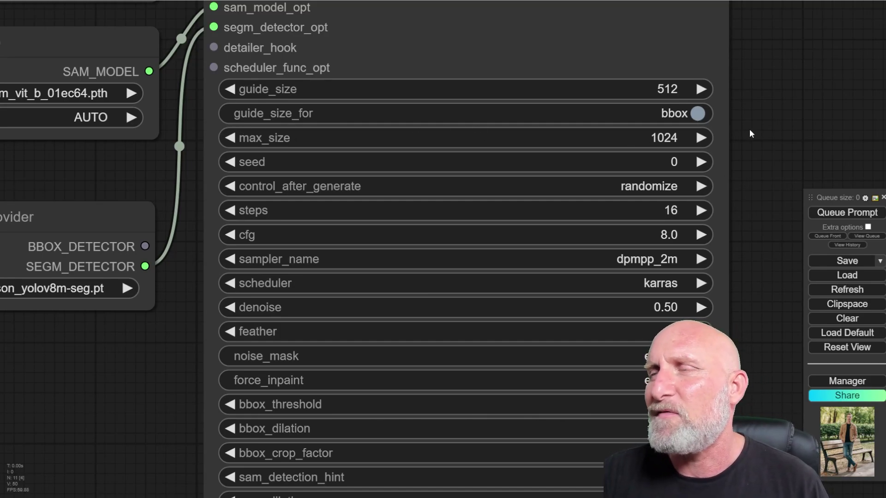
{"action": "scroll", "coordinate": [752, 131], "scroll_direction": "down", "scroll_amount": 1}
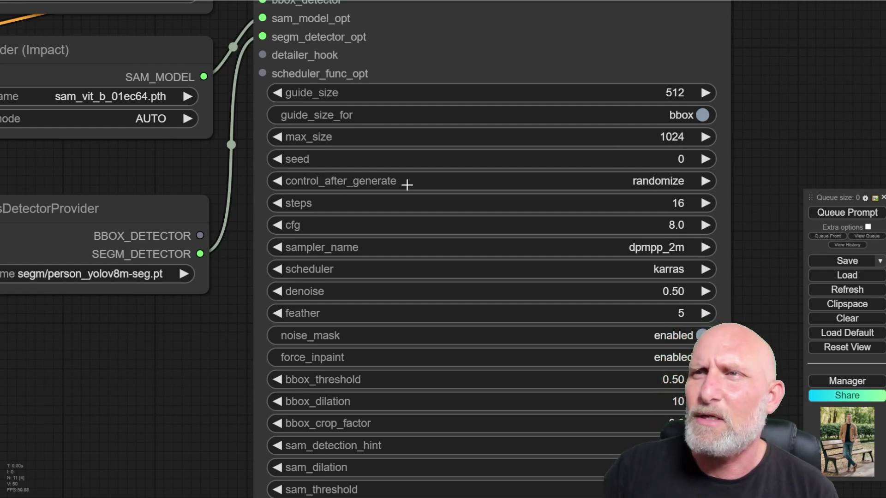
Step: Set FaceDetailer's steps to 16
{"action": "left_click", "coordinate": [633, 201]}
{"action": "type", "text": "16"}
{"action": "key", "text": "Return"}
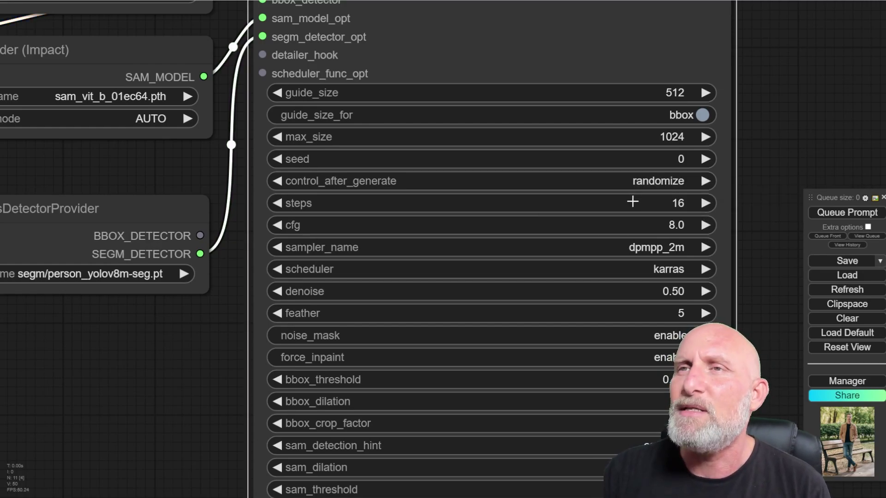
Step: Check the KSampler settings and change FaceDetailer's cfg to 6.0 to match
{"action": "scroll", "coordinate": [385, 245], "scroll_direction": "down", "scroll_amount": 8}
{"action": "left_click_drag", "start_coordinate": [217, 80], "coordinate": [460, 100]}
{"action": "scroll", "coordinate": [294, 178], "scroll_direction": "up", "scroll_amount": 9}
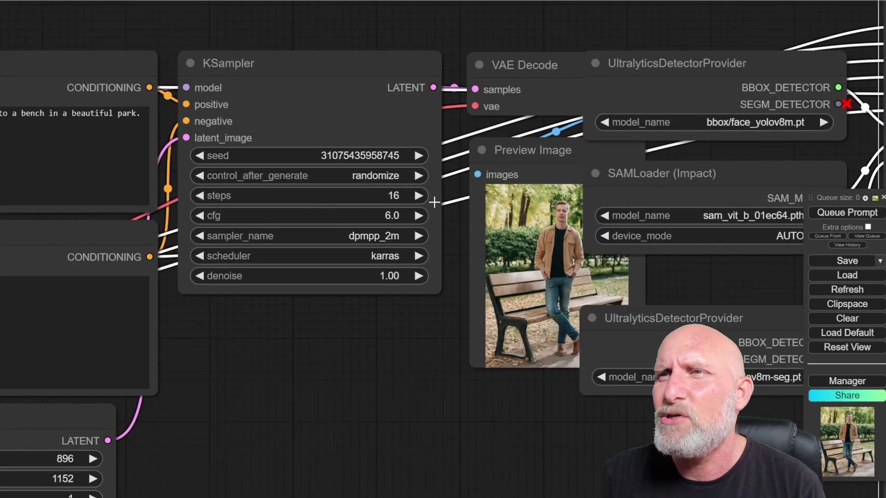
{"action": "scroll", "coordinate": [516, 317], "scroll_direction": "down", "scroll_amount": 5}
{"action": "left_click_drag", "start_coordinate": [629, 388], "coordinate": [192, 308]}
{"action": "left_click", "coordinate": [600, 255]}
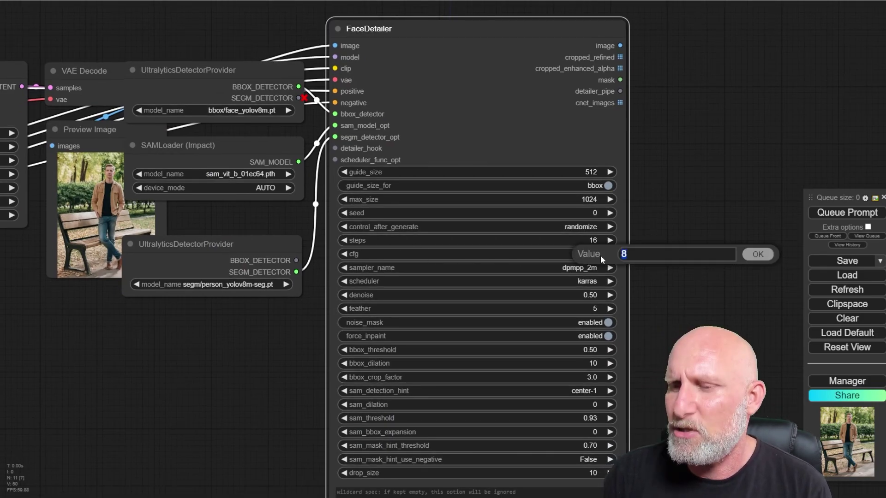
{"action": "type", "text": "6"}
{"action": "key", "text": "Return"}
{"action": "scroll", "coordinate": [415, 282], "scroll_direction": "up", "scroll_amount": 4}
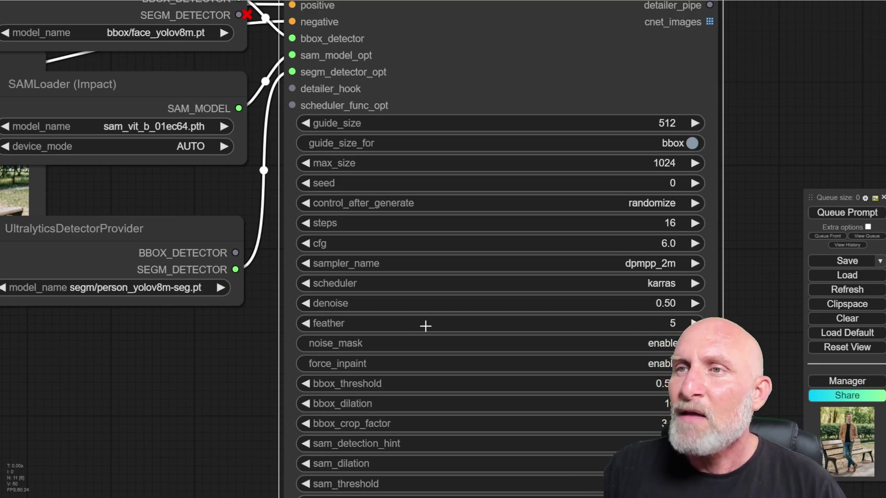
{"action": "left_click_drag", "start_coordinate": [737, 299], "coordinate": [727, 206]}
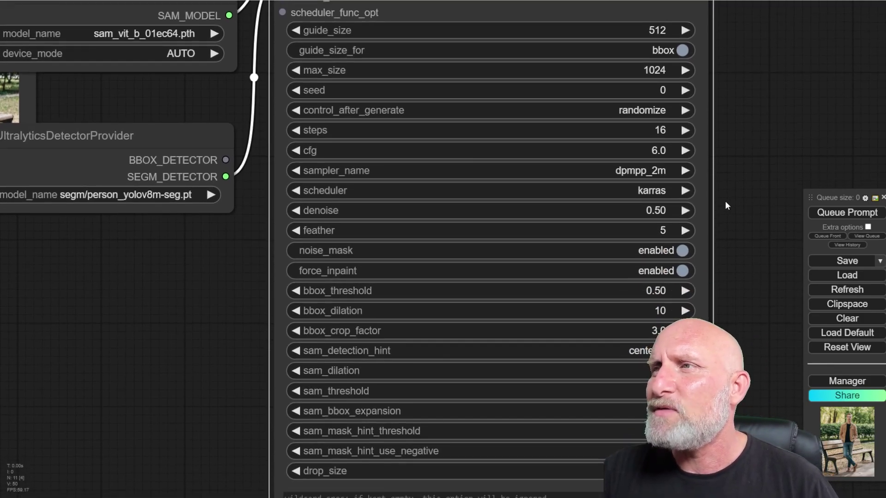
{"action": "left_click", "coordinate": [650, 230]}
{"action": "key", "text": "Return"}
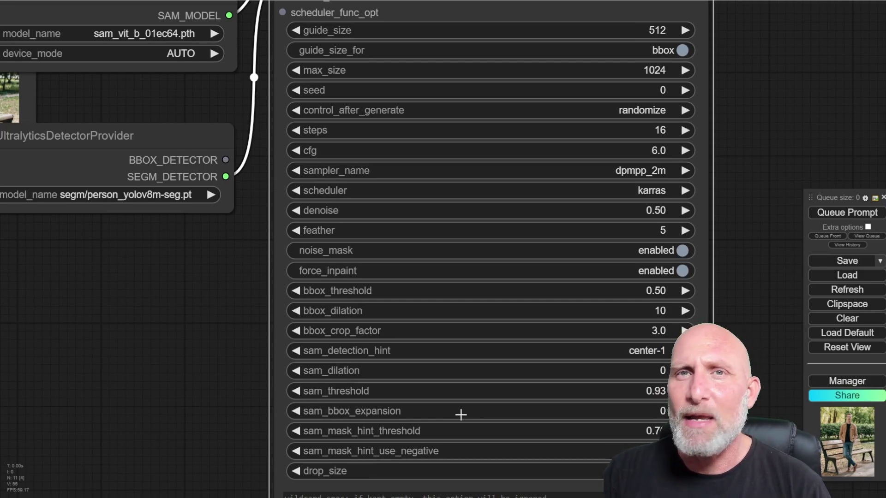
{"action": "scroll", "coordinate": [506, 405], "scroll_direction": "down", "scroll_amount": 3}
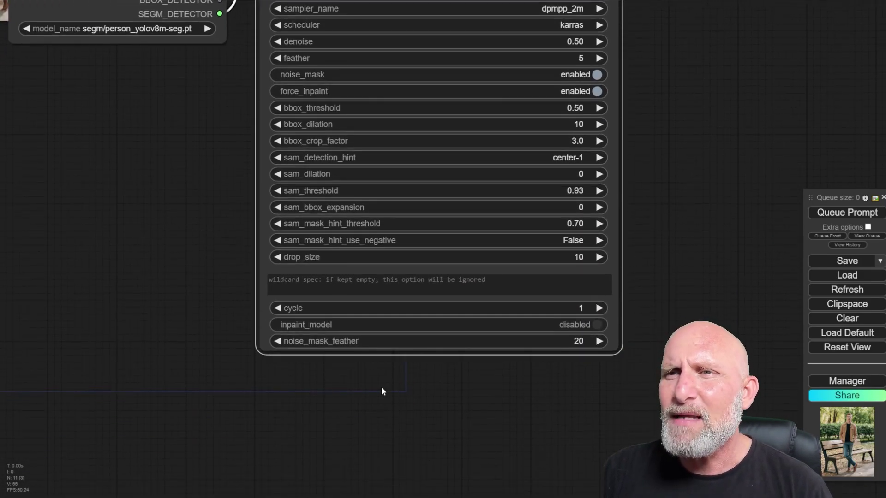
{"action": "scroll", "coordinate": [381, 392], "scroll_direction": "up", "scroll_amount": 4}
{"action": "scroll", "coordinate": [461, 376], "scroll_direction": "up", "scroll_amount": 2}
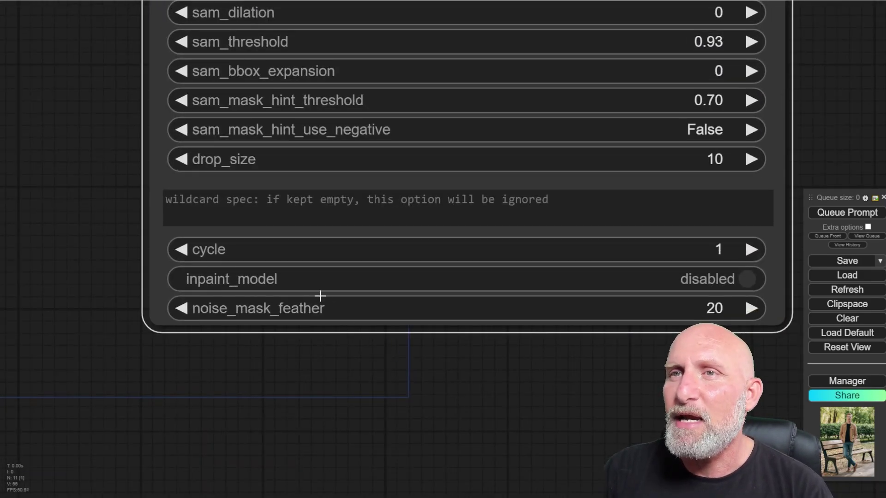
{"action": "scroll", "coordinate": [261, 256], "scroll_direction": "down", "scroll_amount": 1}
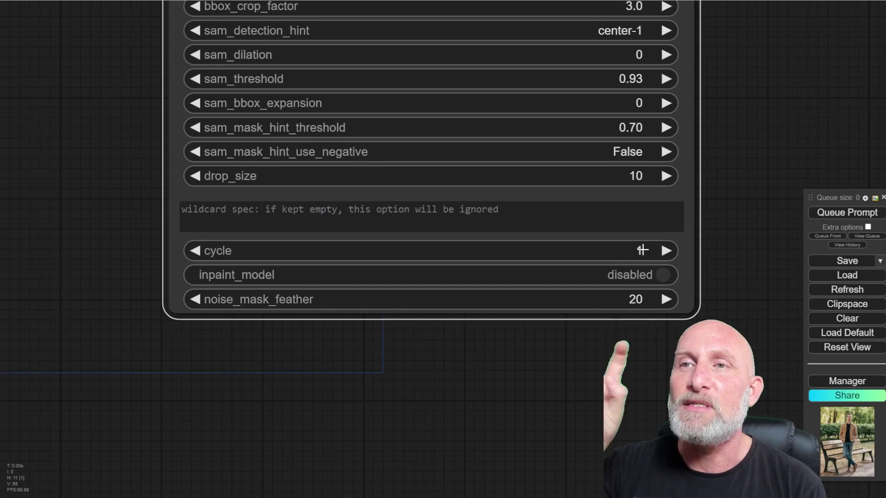
{"action": "left_click", "coordinate": [666, 251]}
{"action": "left_click", "coordinate": [666, 251]}
{"action": "left_click", "coordinate": [666, 250]}
{"action": "left_click", "coordinate": [666, 250]}
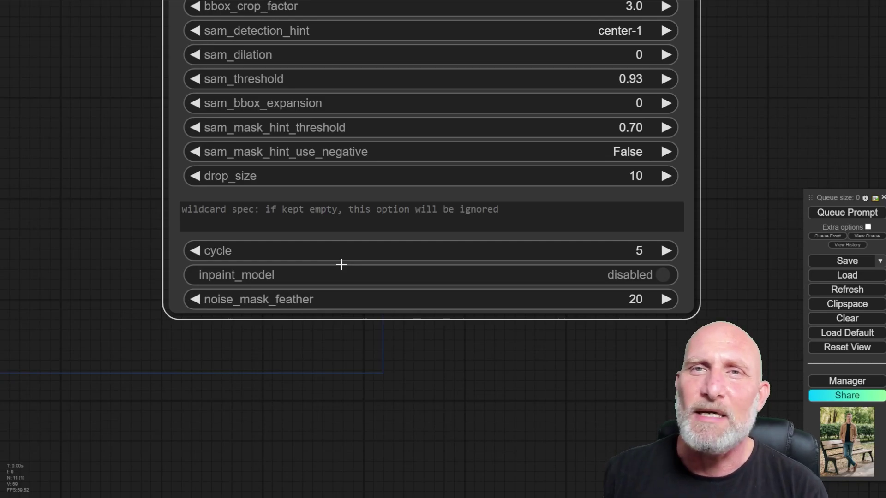
{"action": "left_click", "coordinate": [196, 250]}
{"action": "left_click", "coordinate": [196, 251]}
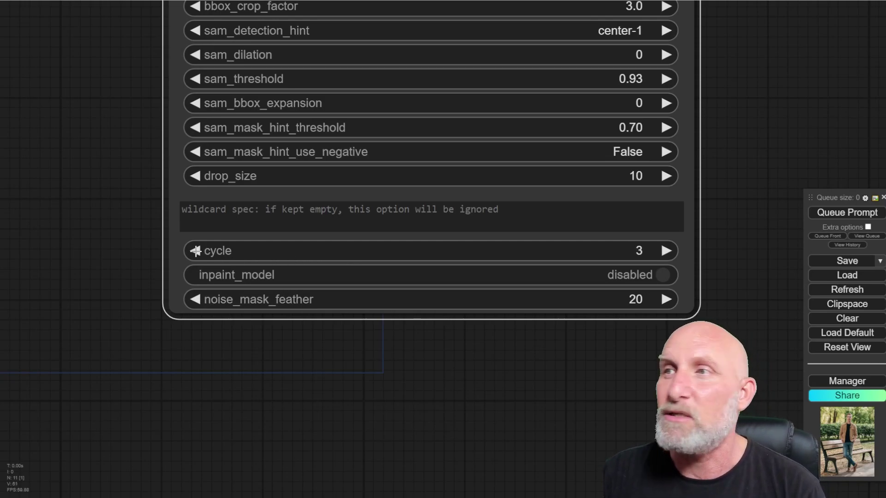
{"action": "left_click", "coordinate": [196, 251]}
{"action": "left_click", "coordinate": [196, 251]}
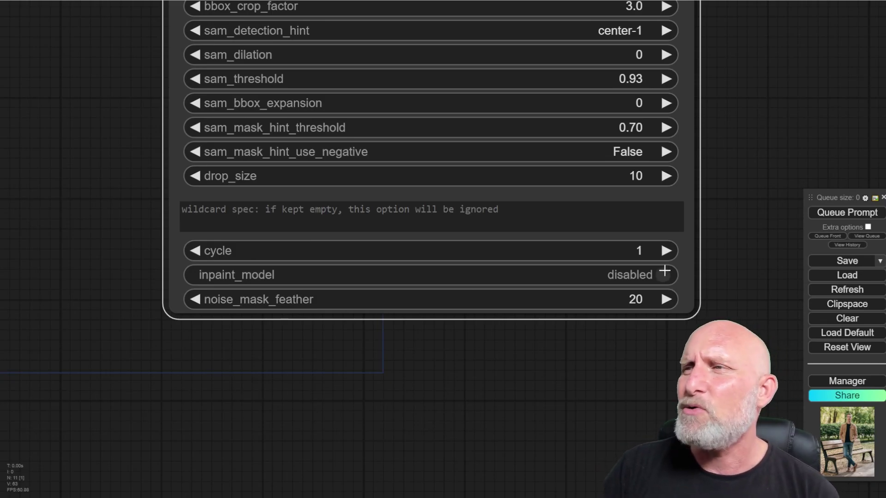
Step: Attach a Save Image node to FaceDetailer's image output and place it beside FaceDetailer
{"action": "scroll", "coordinate": [382, 334], "scroll_direction": "down", "scroll_amount": 2}
{"action": "scroll", "coordinate": [381, 333], "scroll_direction": "down", "scroll_amount": 5}
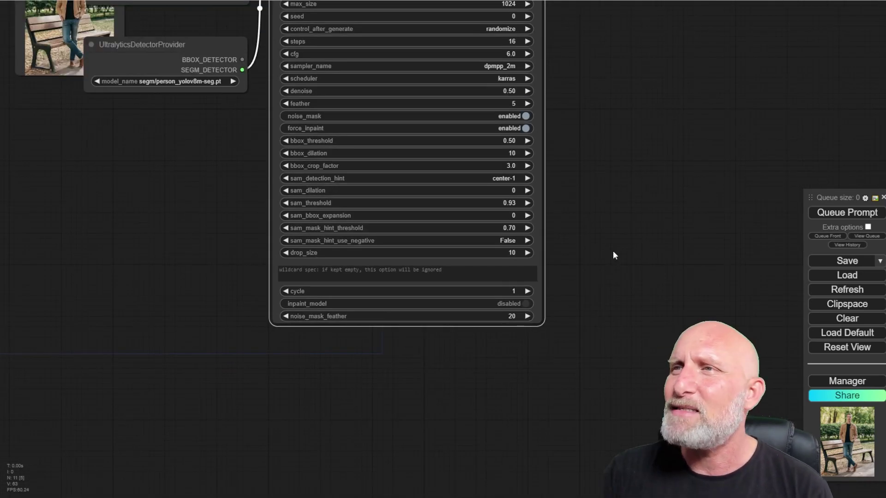
{"action": "left_click_drag", "start_coordinate": [645, 187], "coordinate": [633, 297]}
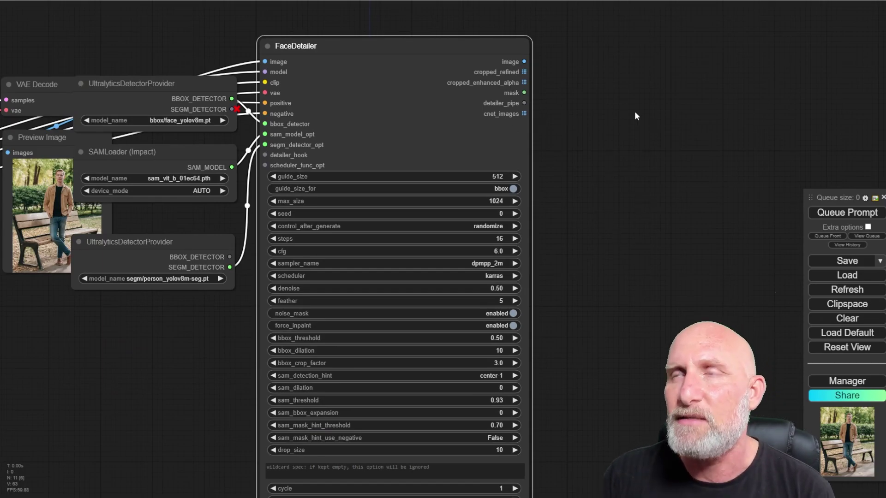
{"action": "left_click_drag", "start_coordinate": [638, 111], "coordinate": [618, 190]}
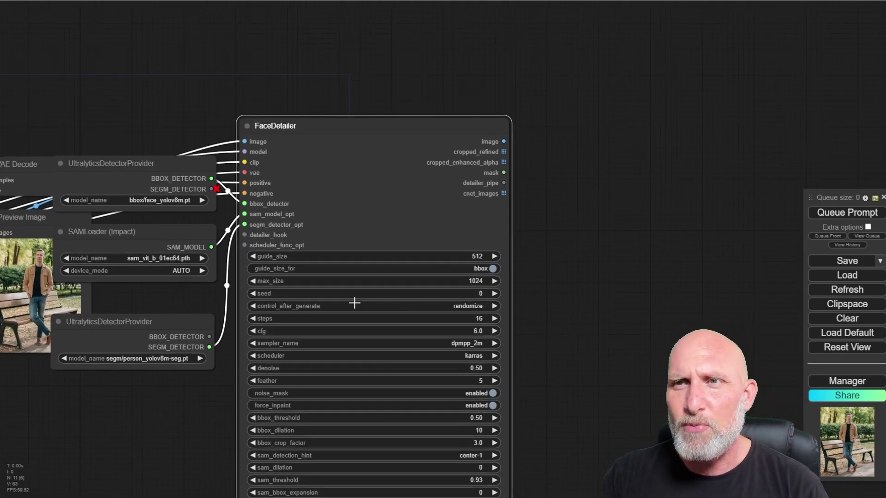
{"action": "scroll", "coordinate": [470, 176], "scroll_direction": "up", "scroll_amount": 10}
{"action": "left_click_drag", "start_coordinate": [661, 122], "coordinate": [513, 186]}
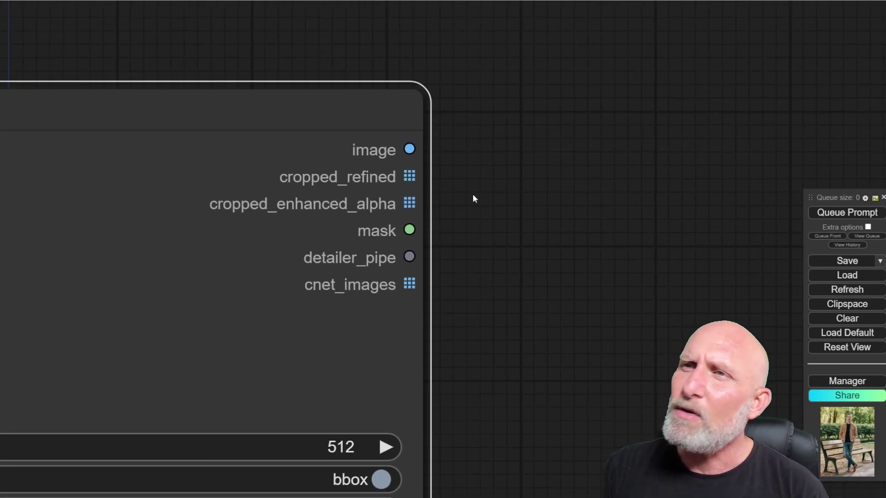
{"action": "left_click_drag", "start_coordinate": [410, 149], "coordinate": [593, 110]}
{"action": "left_click", "coordinate": [614, 183]}
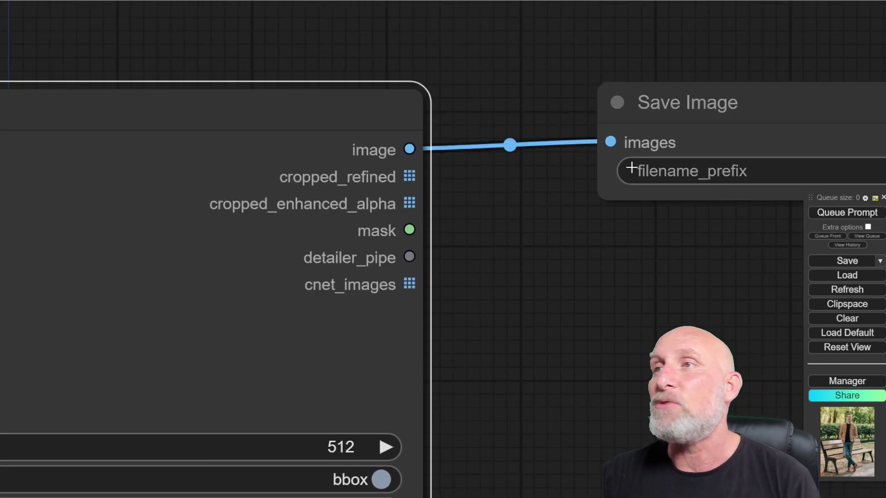
{"action": "left_click_drag", "start_coordinate": [708, 97], "coordinate": [580, 107]}
Step: Delete the Save Image node and feed FaceDetailer's image output into a Preview Image instead
{"action": "scroll", "coordinate": [581, 259], "scroll_direction": "down", "scroll_amount": 4}
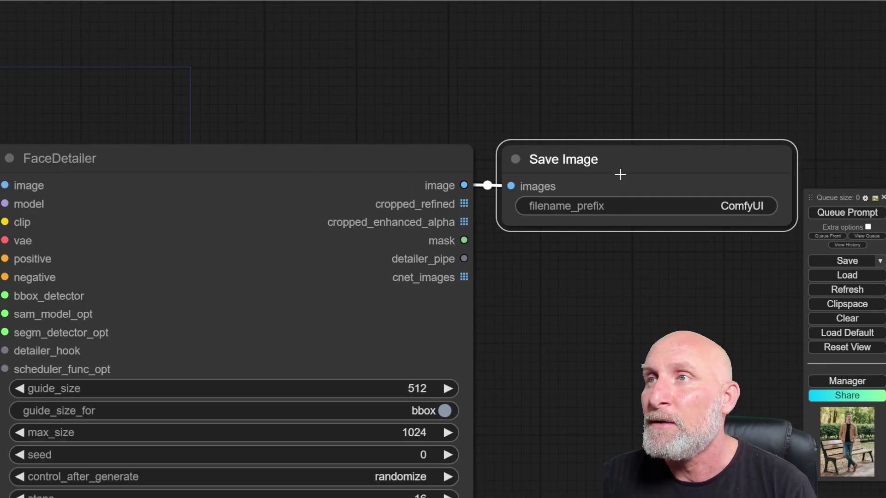
{"action": "key", "text": "Delete"}
{"action": "scroll", "coordinate": [583, 181], "scroll_direction": "down", "scroll_amount": 6}
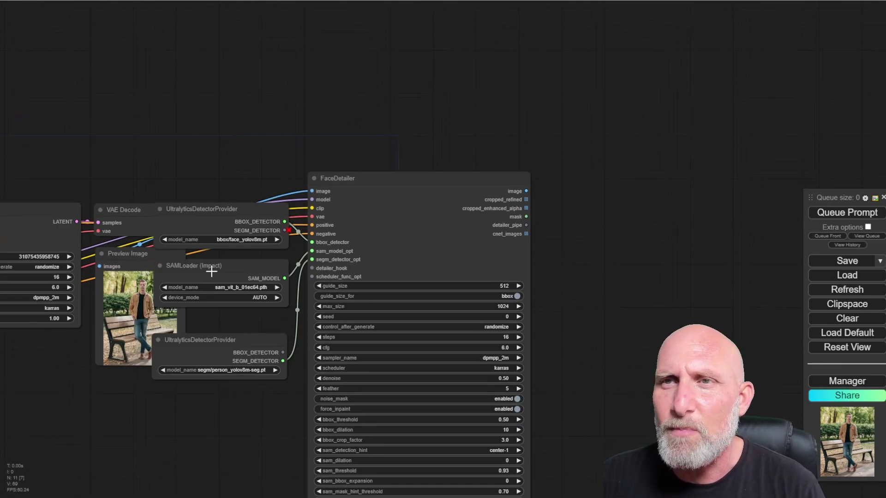
{"action": "left_click_drag", "start_coordinate": [526, 191], "coordinate": [576, 161]}
{"action": "left_click", "coordinate": [655, 261]}
{"action": "scroll", "coordinate": [574, 221], "scroll_direction": "up", "scroll_amount": 5}
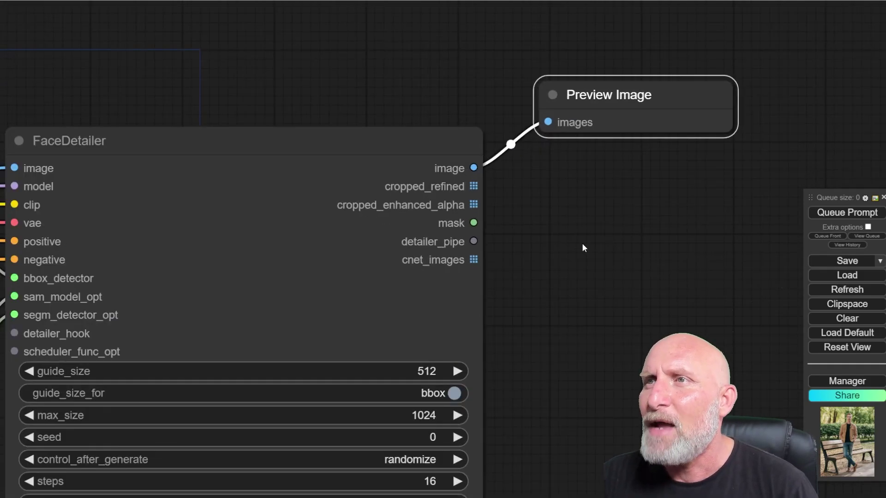
{"action": "left_click_drag", "start_coordinate": [574, 244], "coordinate": [466, 204]}
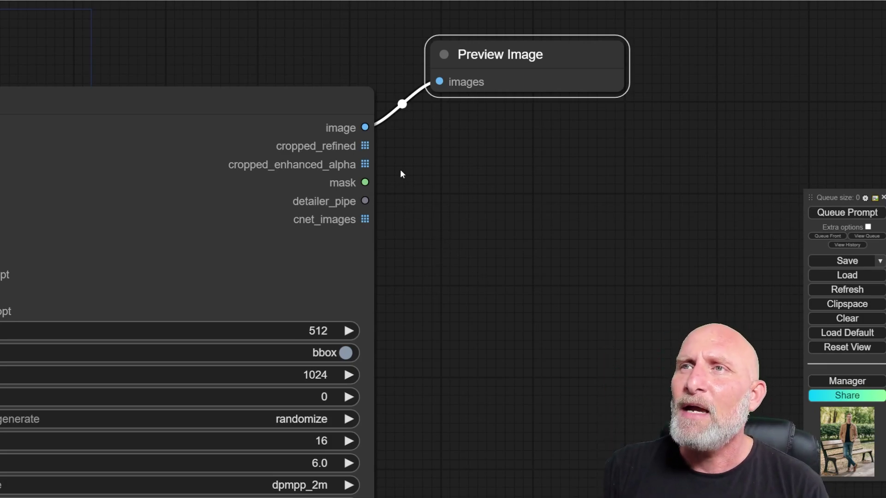
Step: Attach Preview Image nodes to the cropped_refined and cropped_enhanced_alpha outputs
{"action": "left_click_drag", "start_coordinate": [365, 145], "coordinate": [483, 201]}
{"action": "left_click", "coordinate": [506, 287]}
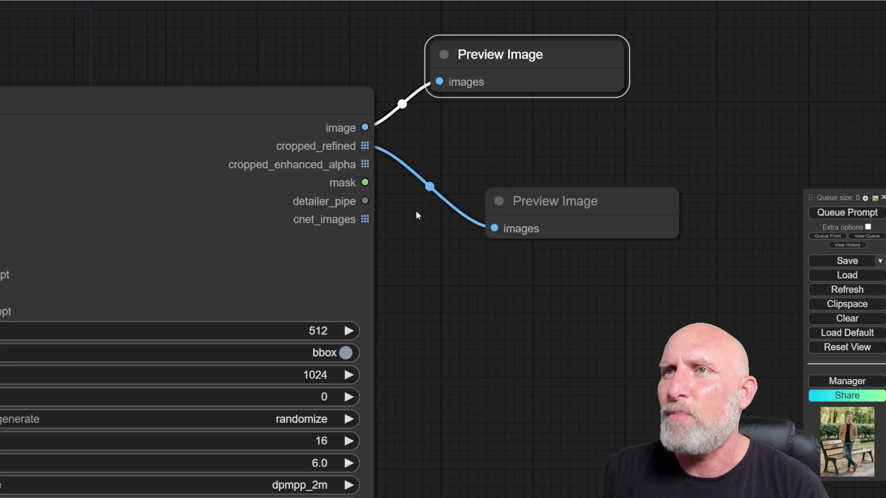
{"action": "left_click_drag", "start_coordinate": [362, 163], "coordinate": [449, 279]}
{"action": "left_click", "coordinate": [480, 352]}
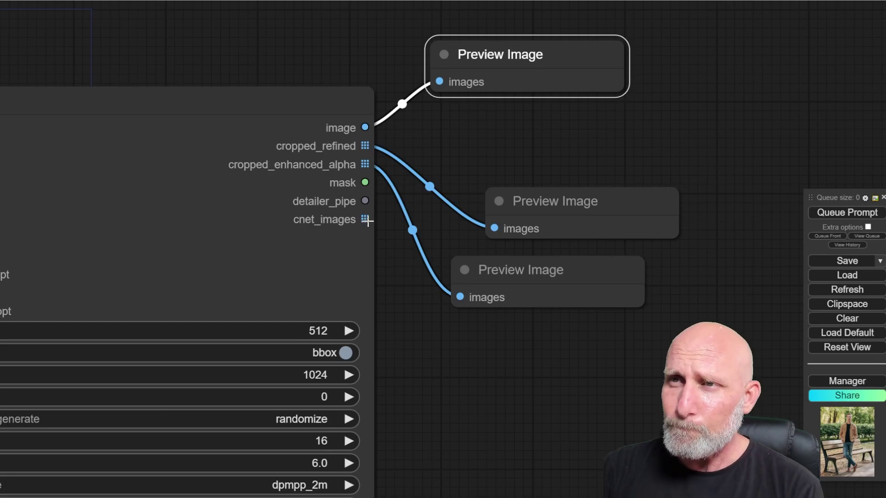
Step: Pull a link from the mask output, then pan back to FaceDetailer's outputs
{"action": "left_click_drag", "start_coordinate": [364, 183], "coordinate": [450, 348]}
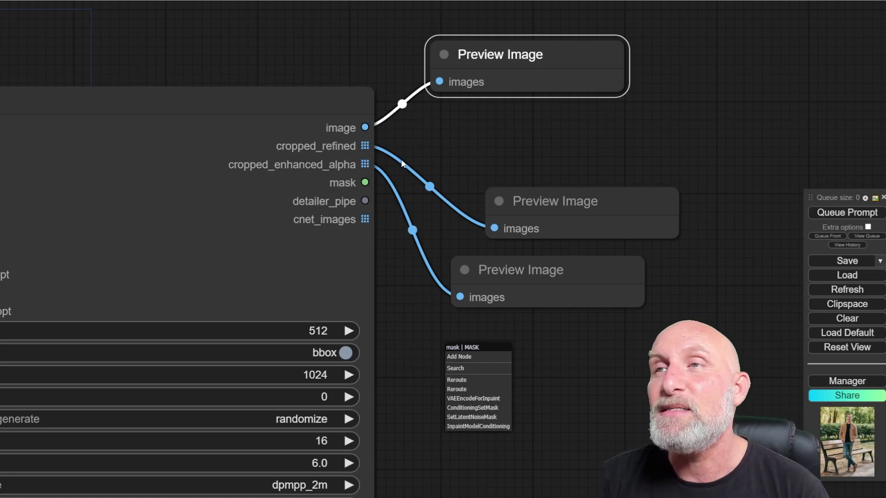
{"action": "scroll", "coordinate": [402, 159], "scroll_direction": "down", "scroll_amount": 2}
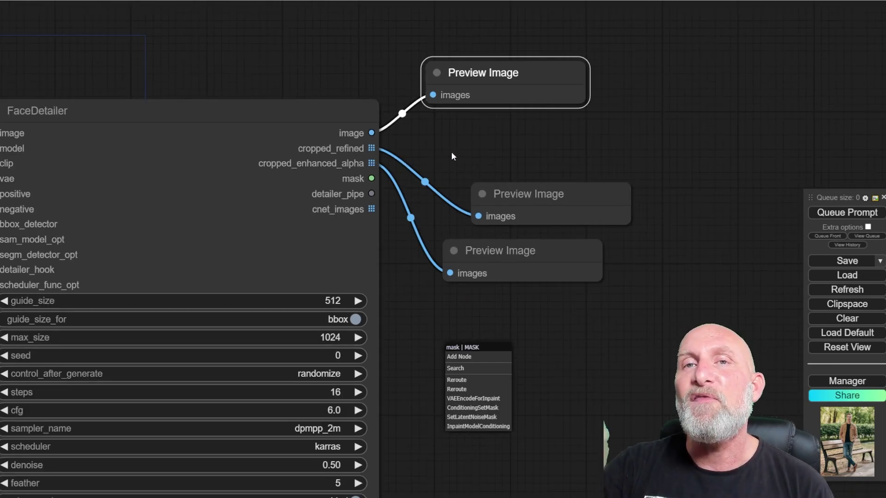
{"action": "scroll", "coordinate": [451, 152], "scroll_direction": "down", "scroll_amount": 3}
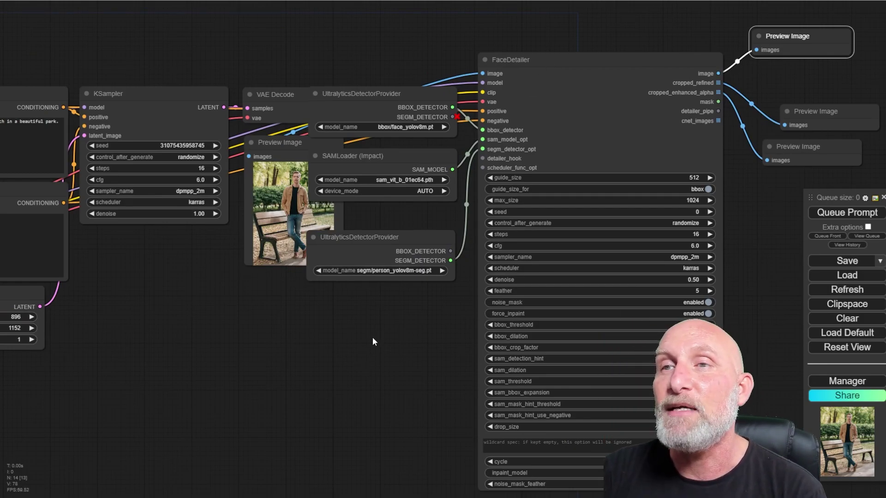
{"action": "left_click_drag", "start_coordinate": [336, 343], "coordinate": [253, 346]}
{"action": "left_click_drag", "start_coordinate": [657, 138], "coordinate": [389, 174]}
{"action": "scroll", "coordinate": [389, 174], "scroll_direction": "up", "scroll_amount": 5}
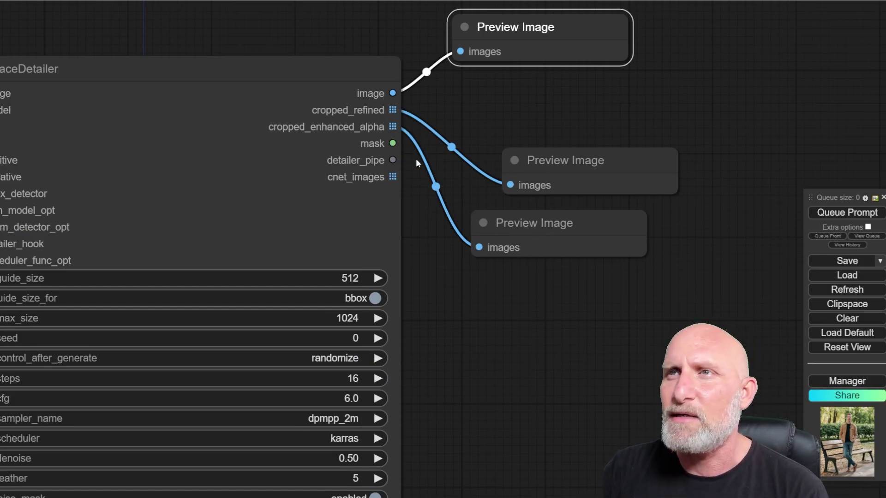
Step: Route the mask output through a Convert Mask to Image node (searched 'maskto') into a Preview Image
{"action": "left_click_drag", "start_coordinate": [391, 144], "coordinate": [476, 323]}
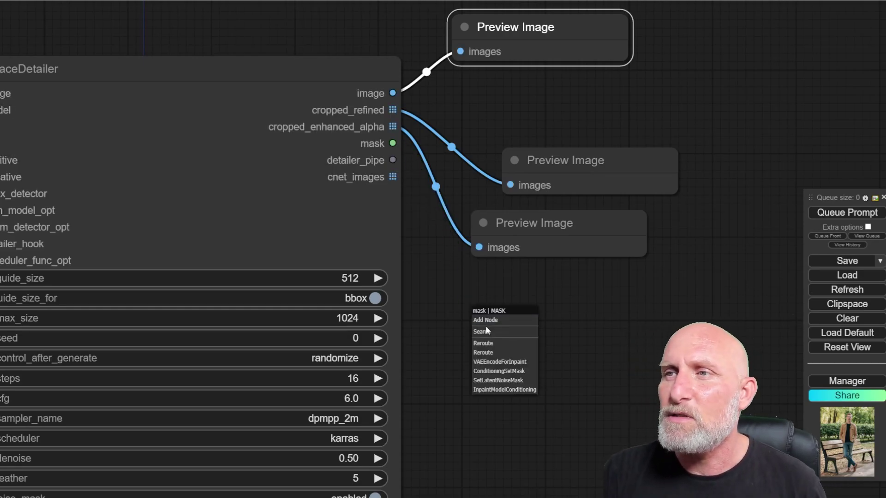
{"action": "left_click", "coordinate": [489, 332]}
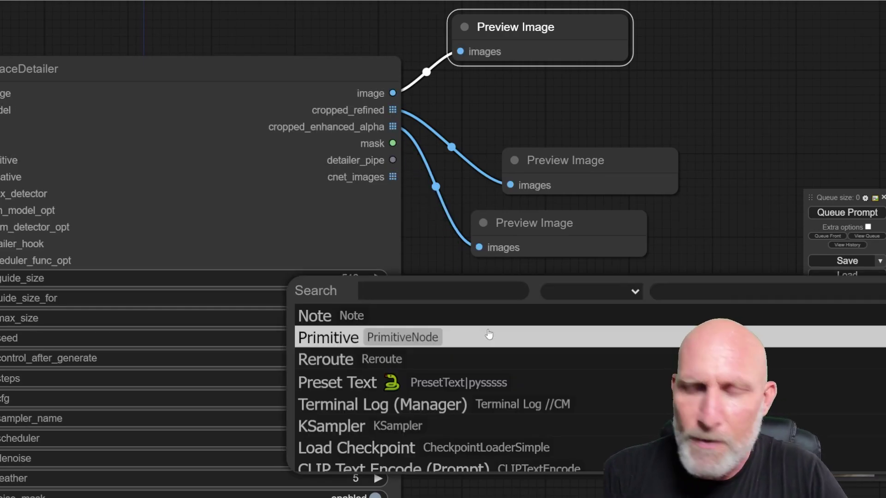
{"action": "type", "text": "maskto"}
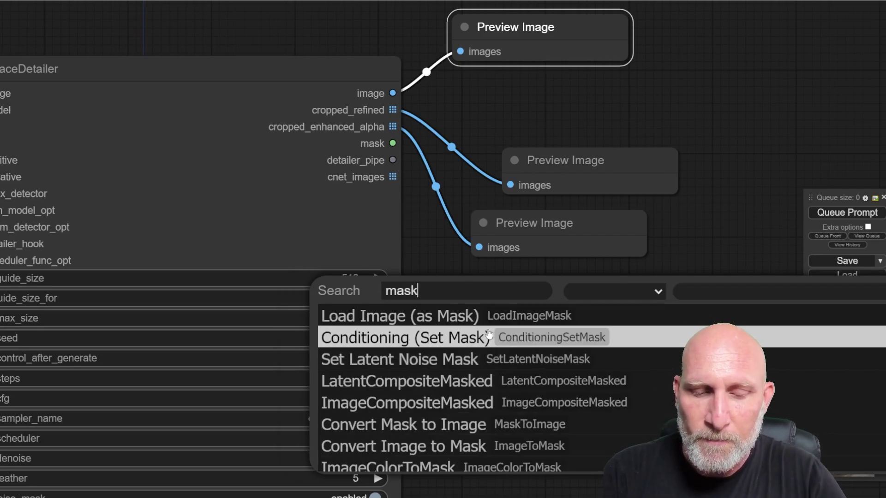
{"action": "left_click", "coordinate": [489, 339]}
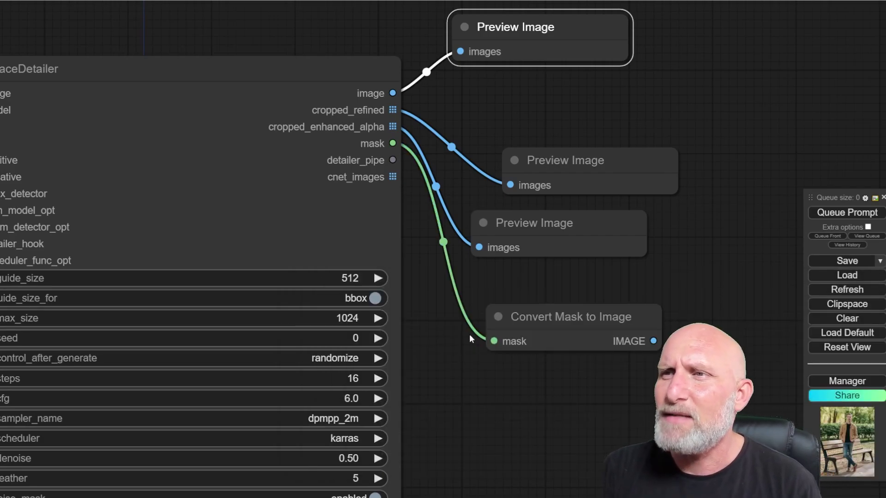
{"action": "left_click_drag", "start_coordinate": [641, 346], "coordinate": [554, 365]}
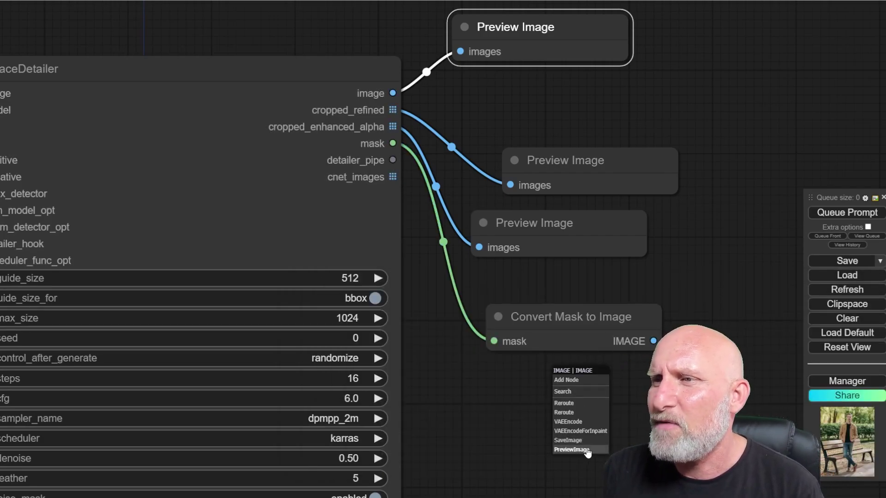
{"action": "left_click", "coordinate": [629, 430]}
Step: Pan across the whole FaceDetailer node and centre the view on KSampler
{"action": "scroll", "coordinate": [739, 312], "scroll_direction": "down", "scroll_amount": 4}
{"action": "left_click_drag", "start_coordinate": [738, 312], "coordinate": [560, 179]}
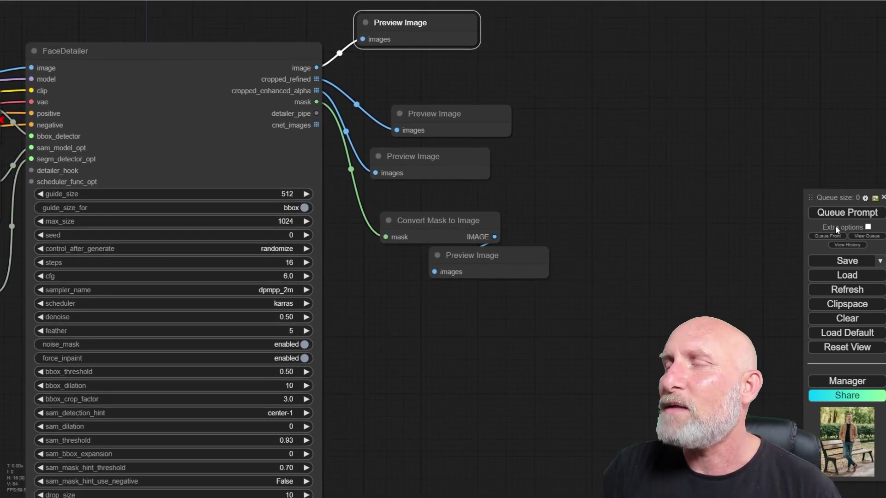
{"action": "scroll", "coordinate": [420, 351], "scroll_direction": "down", "scroll_amount": 5}
{"action": "left_click_drag", "start_coordinate": [544, 211], "coordinate": [689, 190]}
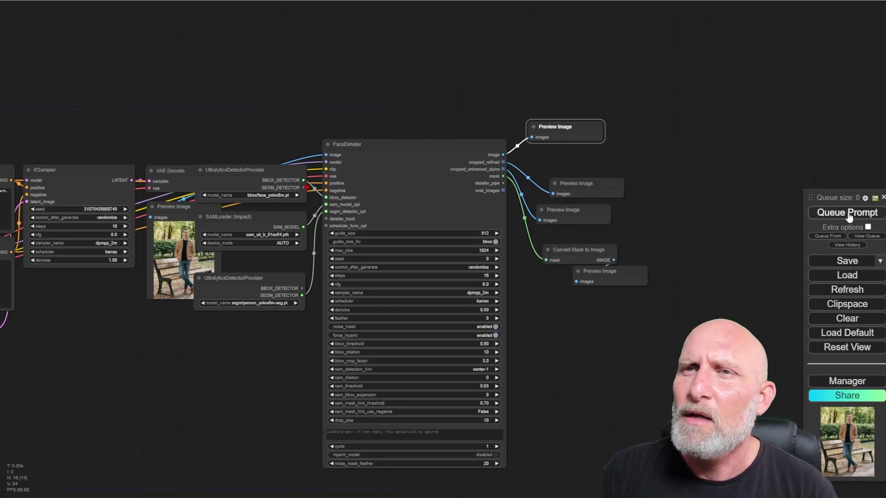
{"action": "scroll", "coordinate": [164, 254], "scroll_direction": "up", "scroll_amount": 8}
{"action": "left_click_drag", "start_coordinate": [26, 162], "coordinate": [300, 194]}
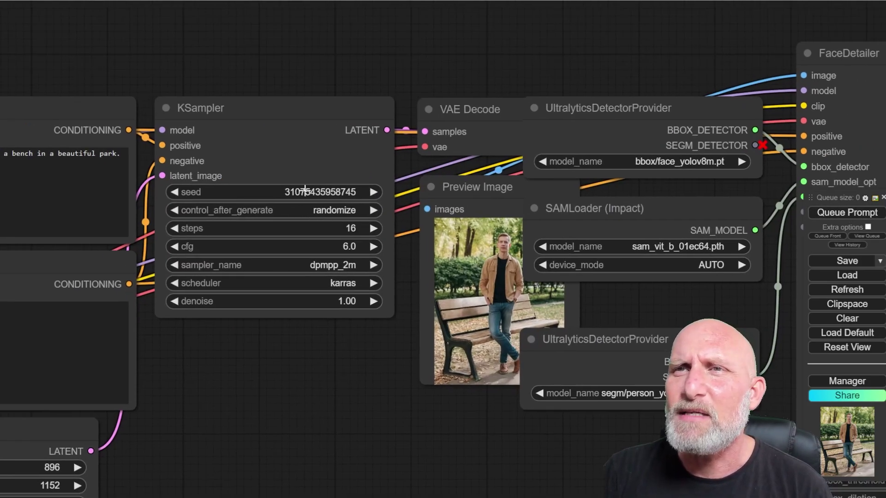
{"action": "left_click_drag", "start_coordinate": [359, 403], "coordinate": [248, 372]}
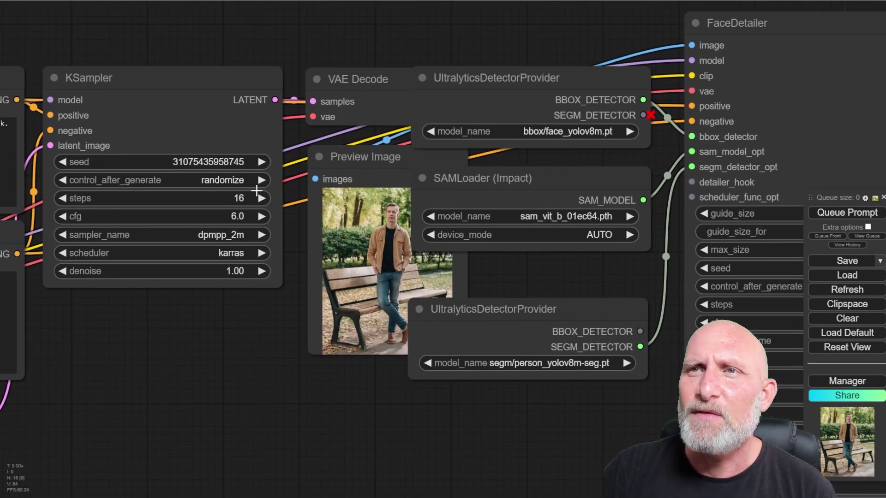
Step: Set KSampler's control_after_generate to fixed so the seed stays the same
{"action": "left_click", "coordinate": [261, 180]}
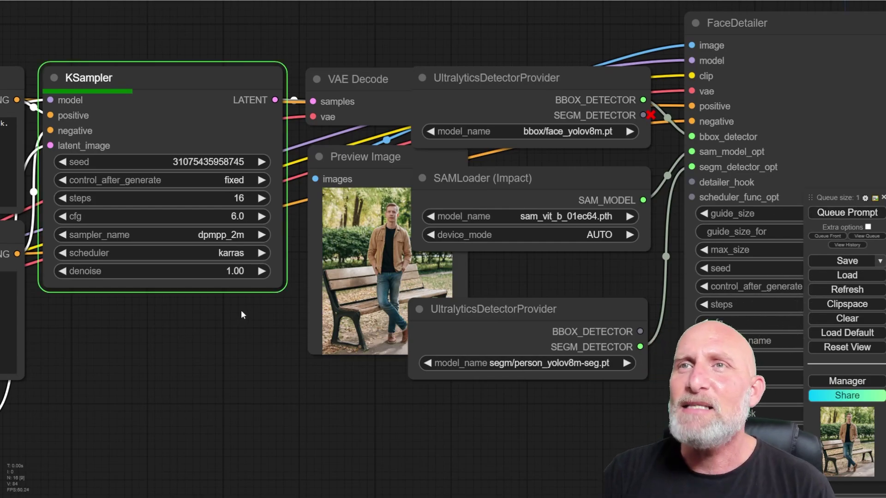
Step: Move the base Preview Image next to FaceDetailer and zoom in on the man leaning on the bench
{"action": "left_click_drag", "start_coordinate": [395, 156], "coordinate": [598, 164]}
{"action": "left_click_drag", "start_coordinate": [375, 289], "coordinate": [212, 279]}
{"action": "scroll", "coordinate": [474, 182], "scroll_direction": "up", "scroll_amount": 5}
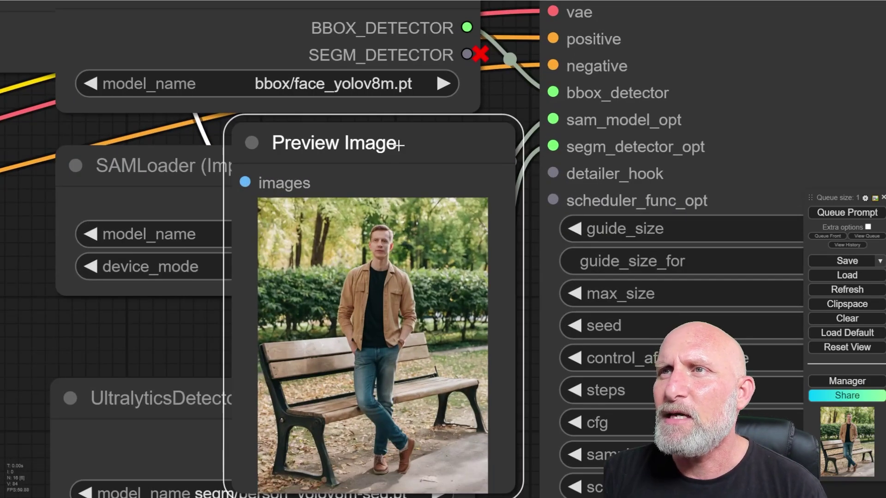
{"action": "left_click_drag", "start_coordinate": [397, 143], "coordinate": [387, 59]}
{"action": "scroll", "coordinate": [367, 135], "scroll_direction": "up", "scroll_amount": 2}
{"action": "scroll", "coordinate": [367, 135], "scroll_direction": "down", "scroll_amount": 8}
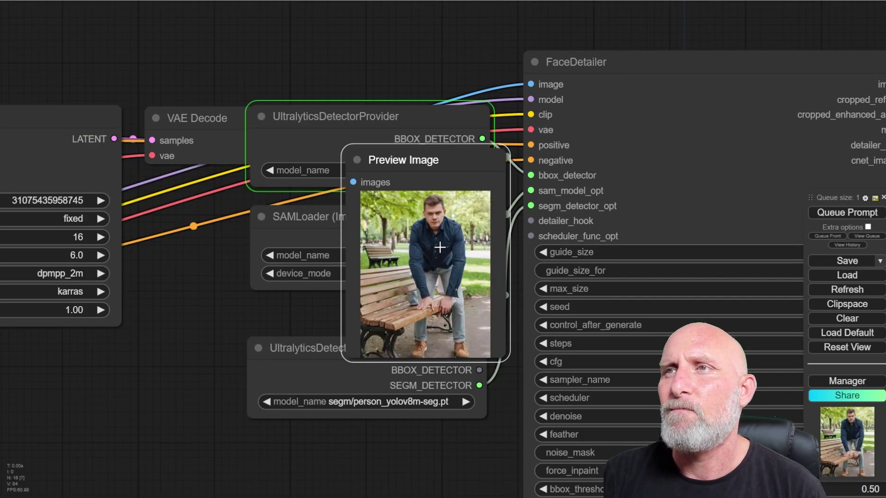
{"action": "scroll", "coordinate": [463, 248], "scroll_direction": "up", "scroll_amount": 12}
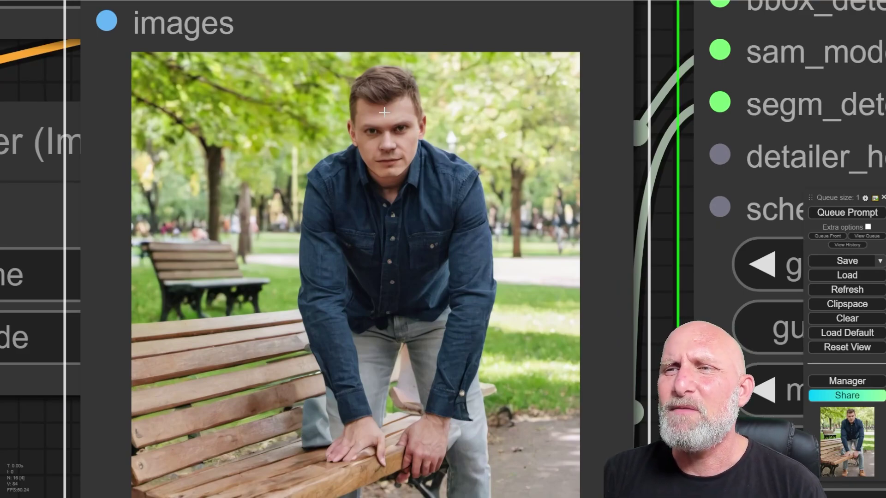
{"action": "scroll", "coordinate": [436, 157], "scroll_direction": "up", "scroll_amount": 4}
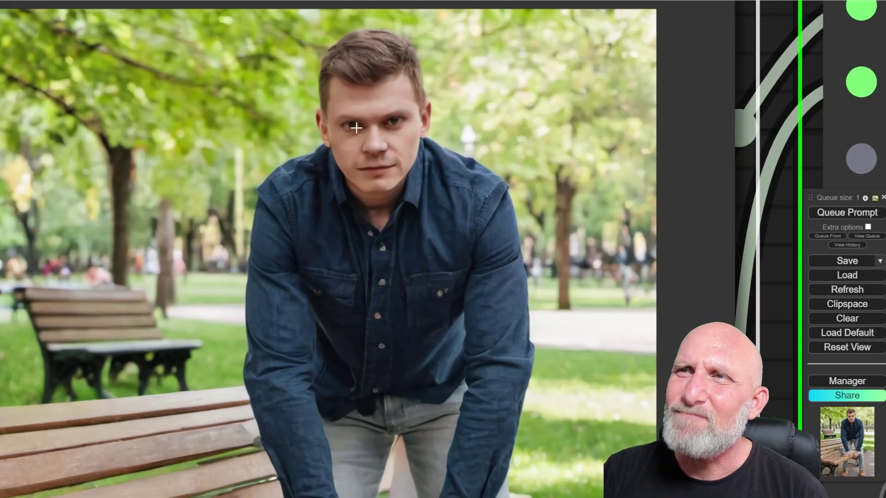
{"action": "scroll", "coordinate": [388, 132], "scroll_direction": "down", "scroll_amount": 3}
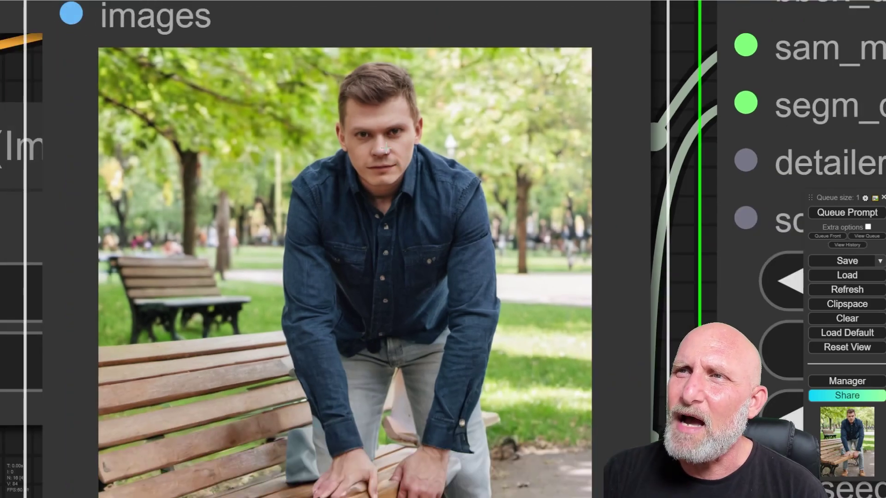
{"action": "scroll", "coordinate": [442, 184], "scroll_direction": "down", "scroll_amount": 6}
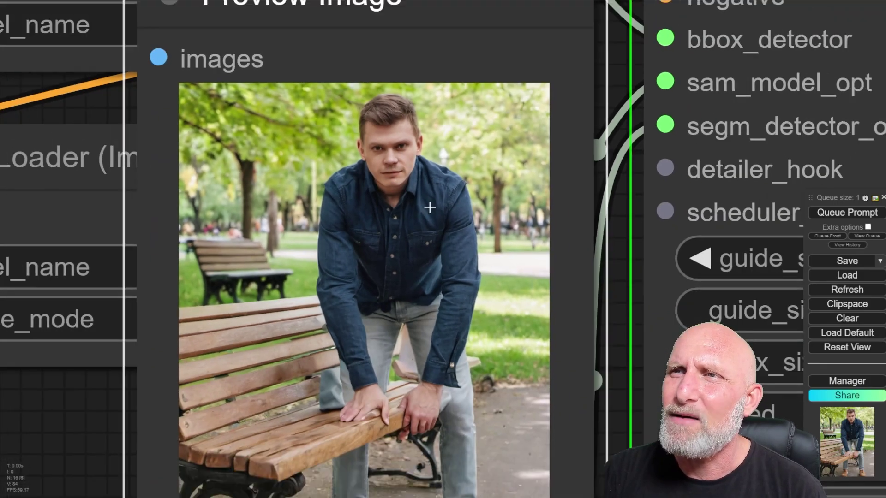
{"action": "scroll", "coordinate": [471, 218], "scroll_direction": "down", "scroll_amount": 6}
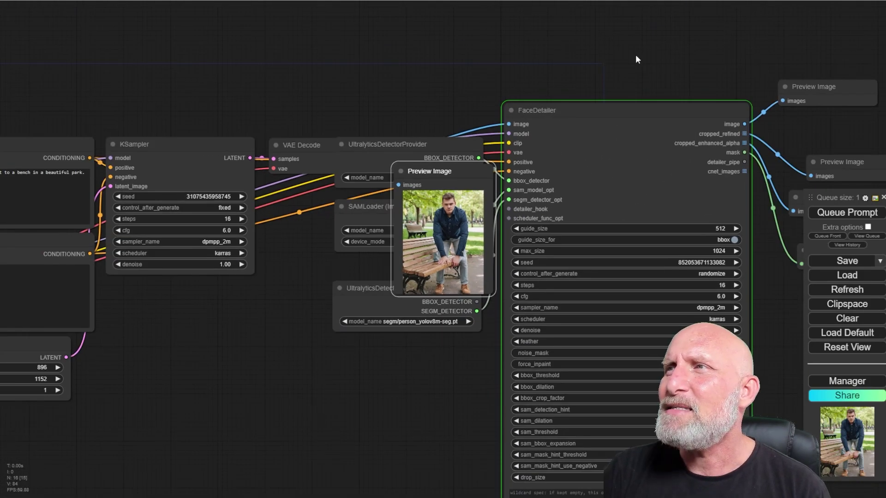
Step: Rearrange the mask preview, Convert Mask to Image node and face close-up preview around FaceDetailer
{"action": "left_click_drag", "start_coordinate": [633, 59], "coordinate": [433, 50]}
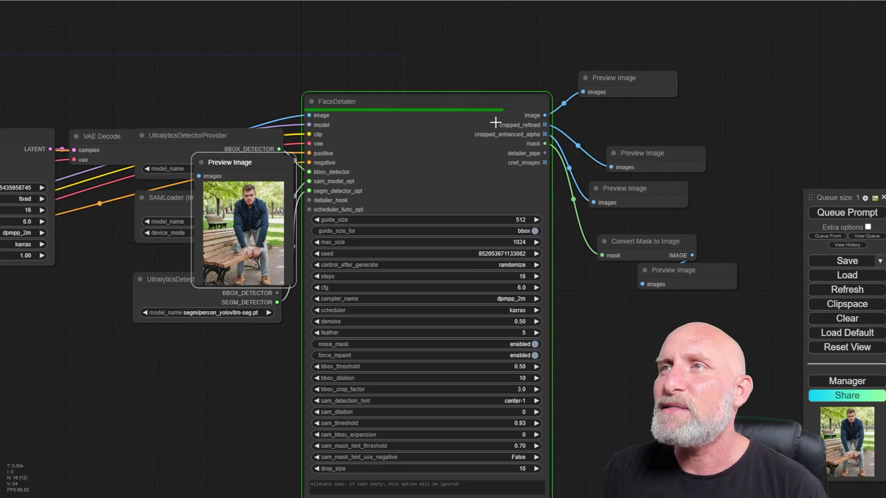
{"action": "scroll", "coordinate": [685, 243], "scroll_direction": "up", "scroll_amount": 10}
{"action": "scroll", "coordinate": [672, 253], "scroll_direction": "down", "scroll_amount": 7}
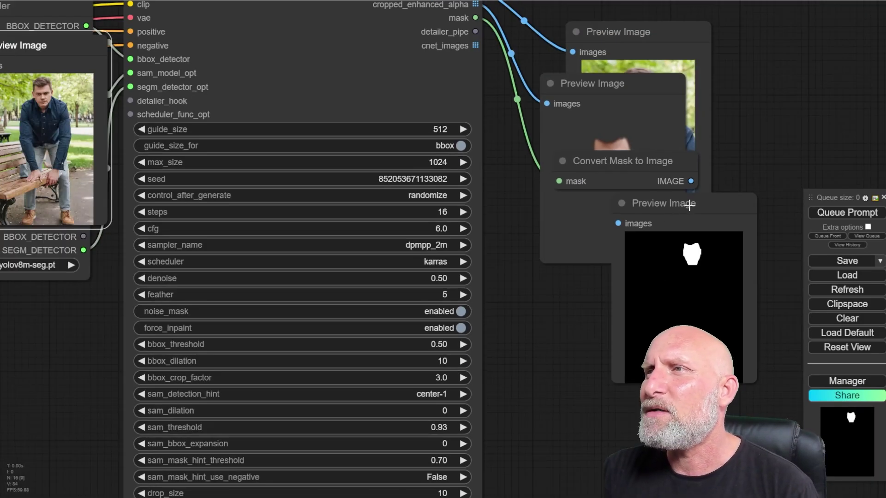
{"action": "left_click_drag", "start_coordinate": [687, 203], "coordinate": [608, 332]}
{"action": "left_click_drag", "start_coordinate": [645, 156], "coordinate": [833, 94]}
{"action": "left_click_drag", "start_coordinate": [637, 83], "coordinate": [348, 147]}
{"action": "scroll", "coordinate": [458, 151], "scroll_direction": "down", "scroll_amount": 2}
{"action": "left_click_drag", "start_coordinate": [457, 151], "coordinate": [452, 151]}
{"action": "left_click_drag", "start_coordinate": [535, 76], "coordinate": [497, 96]}
Step: Nudge the face close-up and mask previews, then zoom in on the refined face crop's edges
{"action": "scroll", "coordinate": [513, 161], "scroll_direction": "down", "scroll_amount": 3}
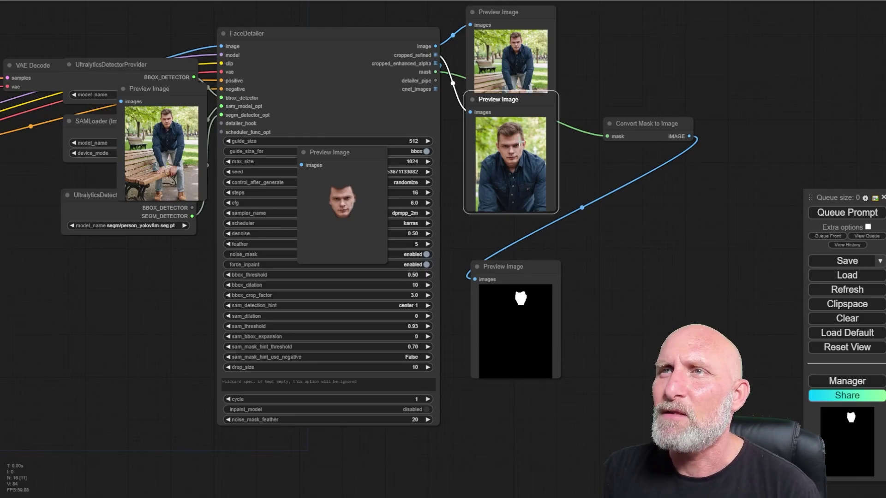
{"action": "scroll", "coordinate": [325, 183], "scroll_direction": "up", "scroll_amount": 6}
{"action": "left_click_drag", "start_coordinate": [342, 150], "coordinate": [382, 163]}
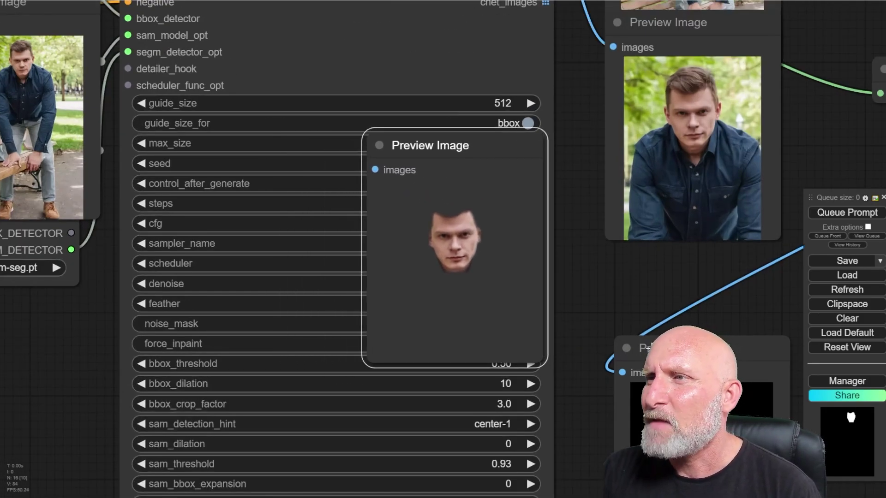
{"action": "left_click_drag", "start_coordinate": [648, 347], "coordinate": [586, 222]}
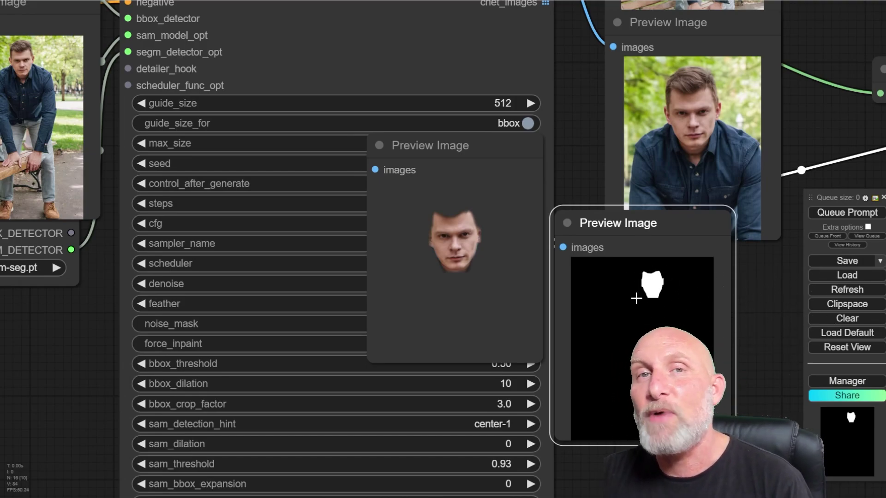
{"action": "scroll", "coordinate": [459, 244], "scroll_direction": "up", "scroll_amount": 8}
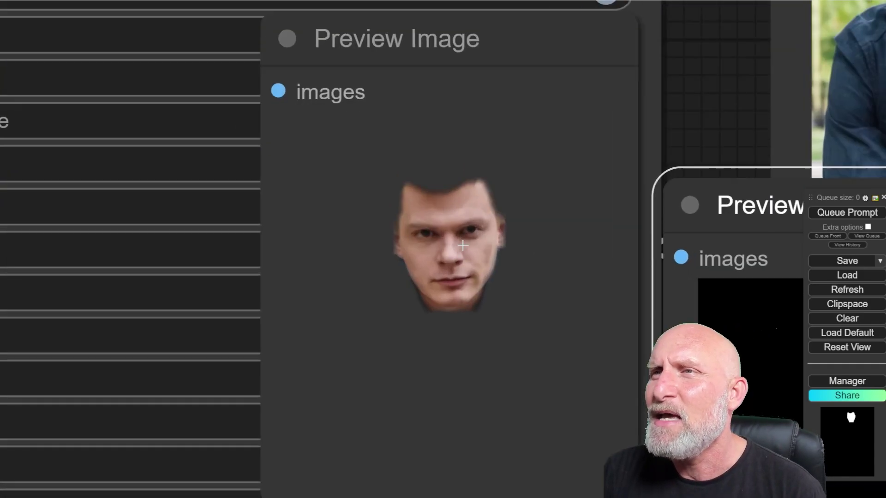
{"action": "scroll", "coordinate": [463, 245], "scroll_direction": "up", "scroll_amount": 3}
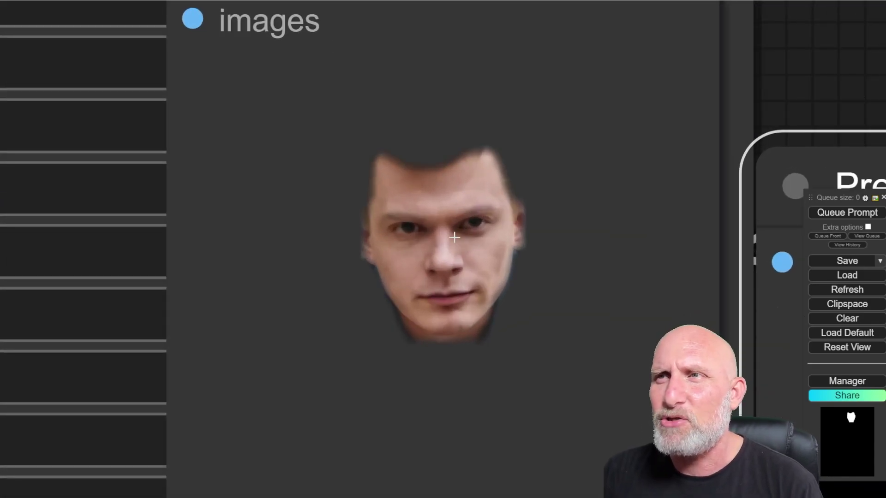
{"action": "scroll", "coordinate": [455, 237], "scroll_direction": "down", "scroll_amount": 2}
{"action": "scroll", "coordinate": [496, 217], "scroll_direction": "up", "scroll_amount": 5}
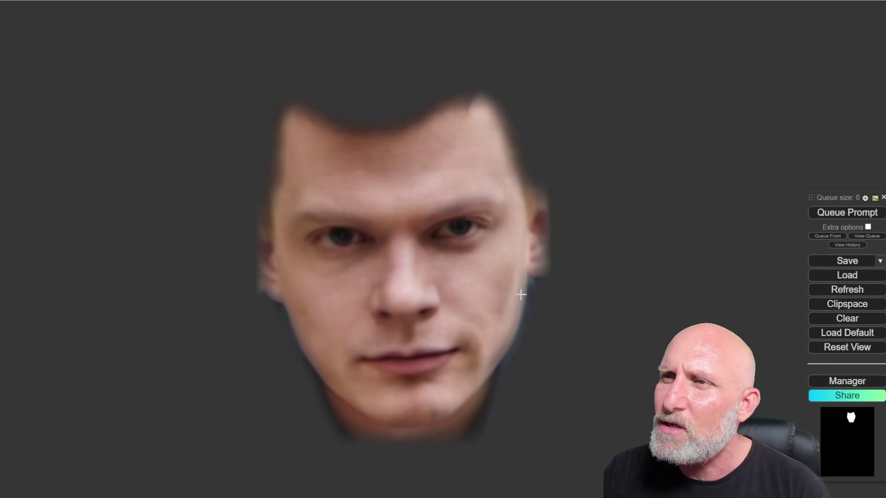
{"action": "scroll", "coordinate": [226, 318], "scroll_direction": "down", "scroll_amount": 4}
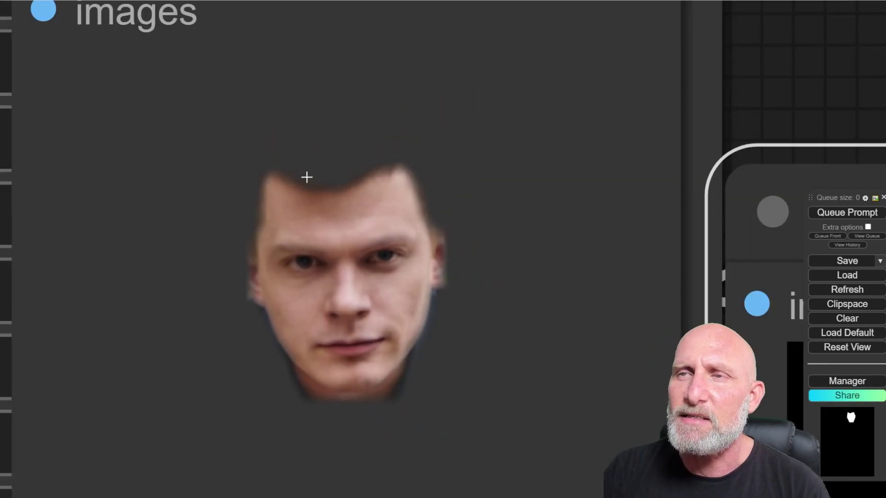
Step: Move the face-crop preview off FaceDetailer to sit beside Convert Mask to Image
{"action": "scroll", "coordinate": [203, 323], "scroll_direction": "down", "scroll_amount": 12}
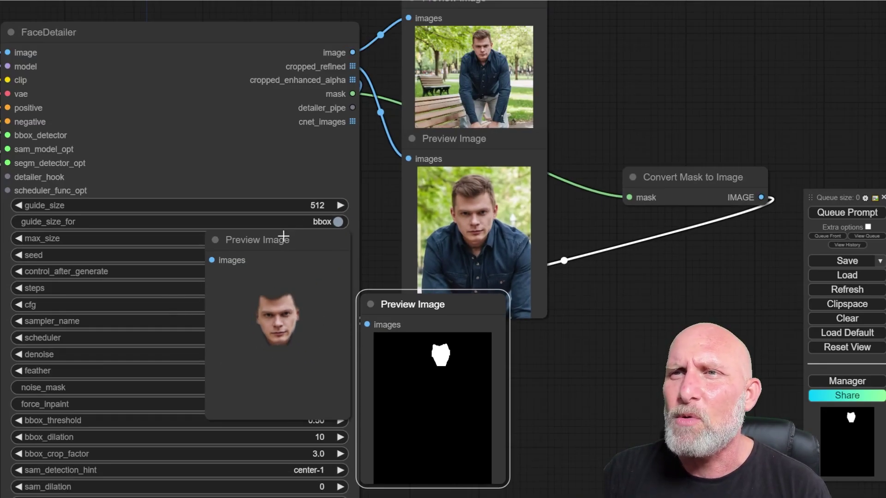
{"action": "left_click_drag", "start_coordinate": [283, 236], "coordinate": [659, 257]}
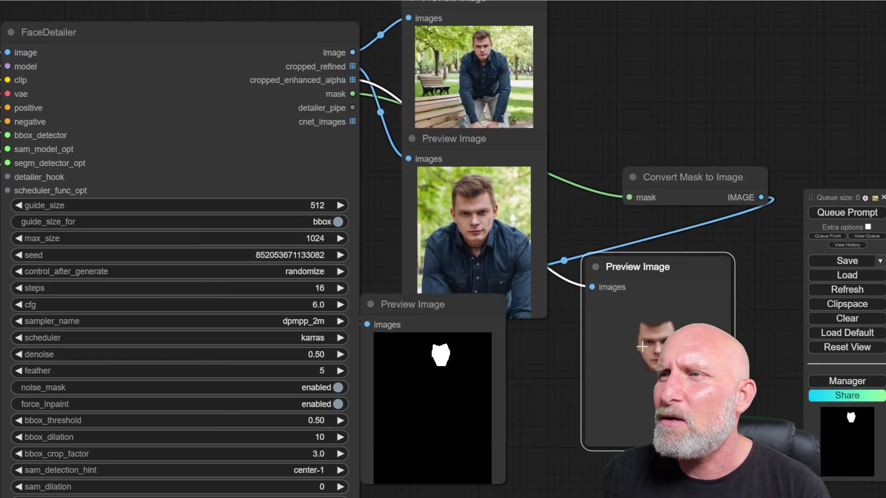
{"action": "scroll", "coordinate": [658, 354], "scroll_direction": "up", "scroll_amount": 12}
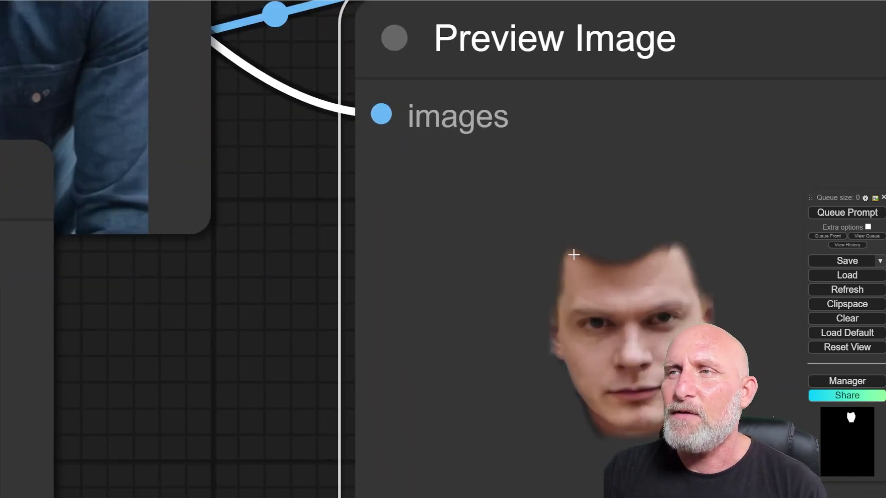
{"action": "scroll", "coordinate": [284, 233], "scroll_direction": "down", "scroll_amount": 9}
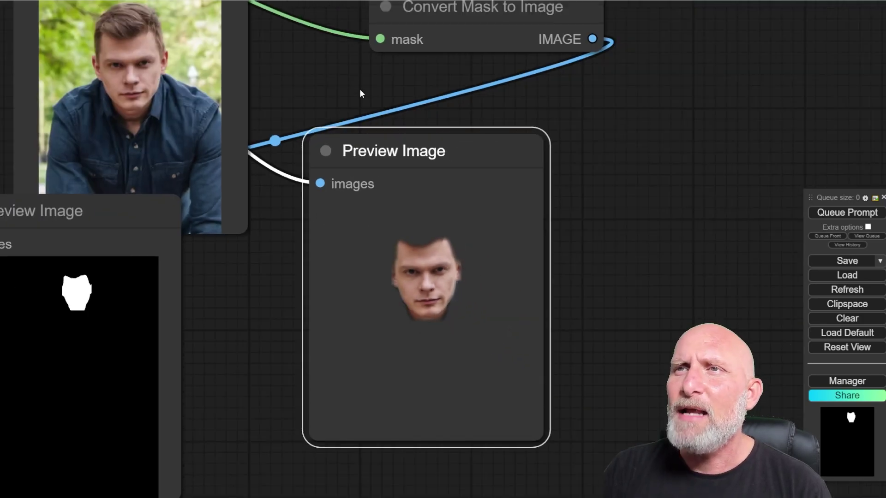
Step: Bring the original bench photo preview into view and zoom to examine it
{"action": "left_click_drag", "start_coordinate": [359, 87], "coordinate": [394, 210]}
{"action": "scroll", "coordinate": [395, 210], "scroll_direction": "up", "scroll_amount": 8}
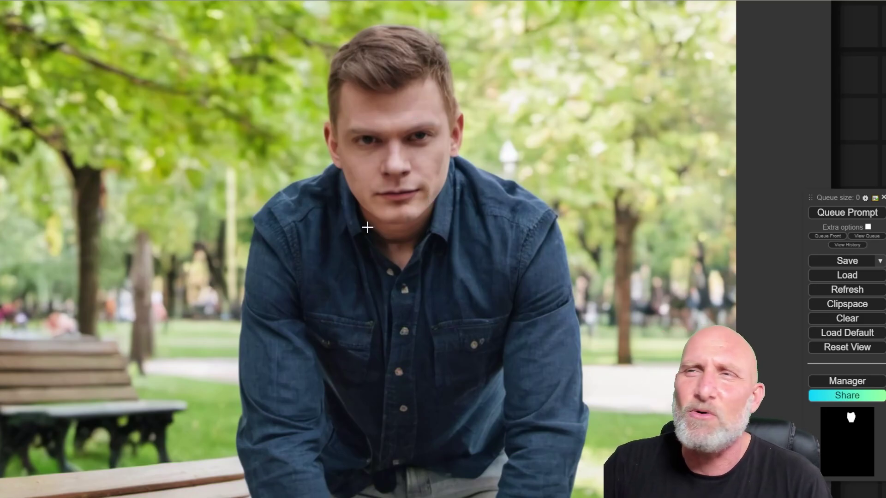
{"action": "scroll", "coordinate": [367, 227], "scroll_direction": "down", "scroll_amount": 6}
{"action": "scroll", "coordinate": [270, 122], "scroll_direction": "up", "scroll_amount": 3}
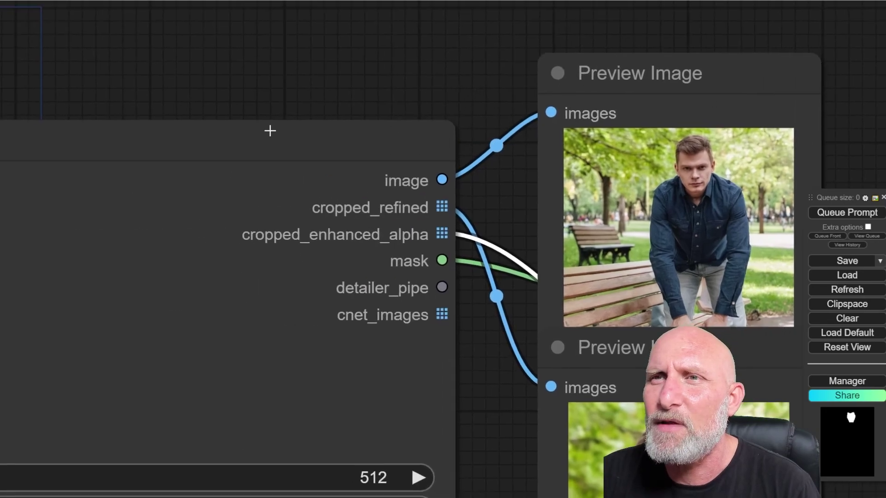
{"action": "scroll", "coordinate": [269, 122], "scroll_direction": "down", "scroll_amount": 3}
Step: Place the original full-image preview right beside the refined one, moving the face close-up down-left
{"action": "left_click", "coordinate": [91, 229]}
{"action": "left_click_drag", "start_coordinate": [91, 230], "coordinate": [672, 128]}
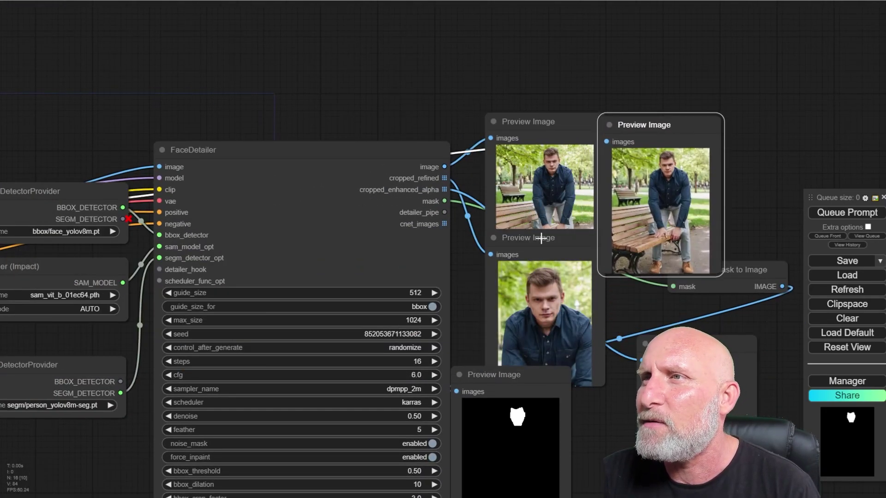
{"action": "left_click_drag", "start_coordinate": [541, 237], "coordinate": [494, 340]}
{"action": "scroll", "coordinate": [474, 200], "scroll_direction": "up", "scroll_amount": 8}
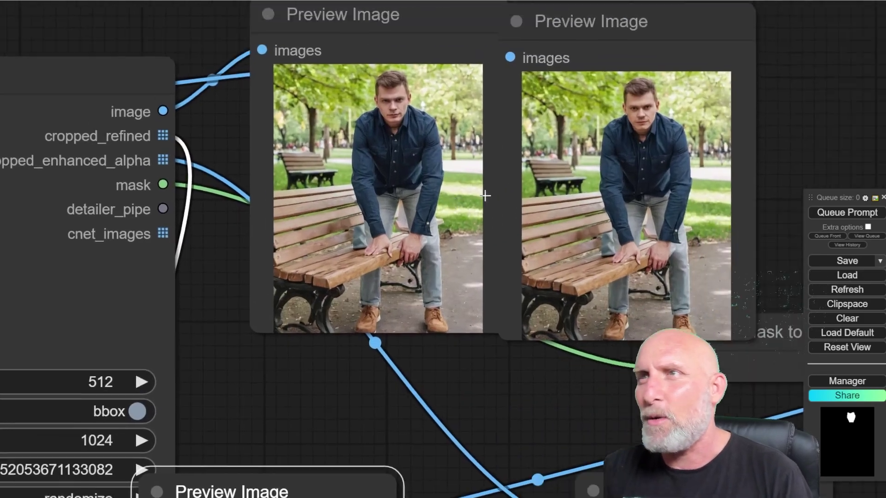
{"action": "scroll", "coordinate": [474, 184], "scroll_direction": "up", "scroll_amount": 5}
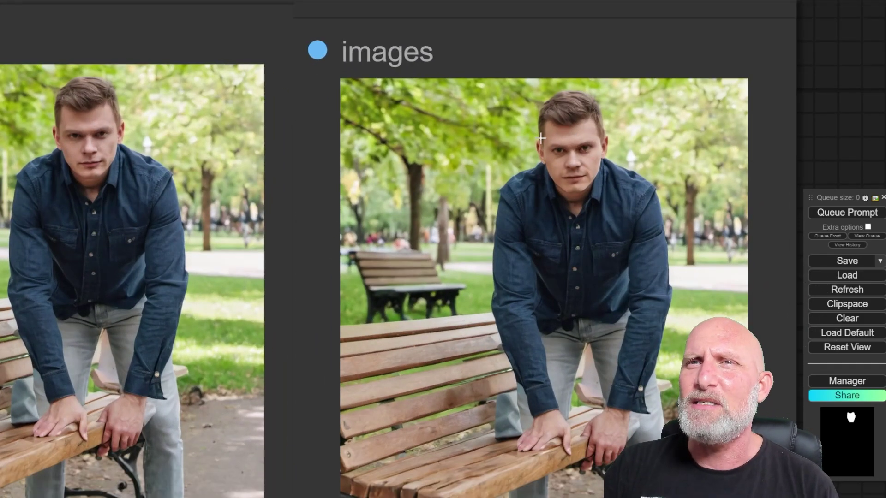
{"action": "left_click_drag", "start_coordinate": [522, 19], "coordinate": [485, 14]}
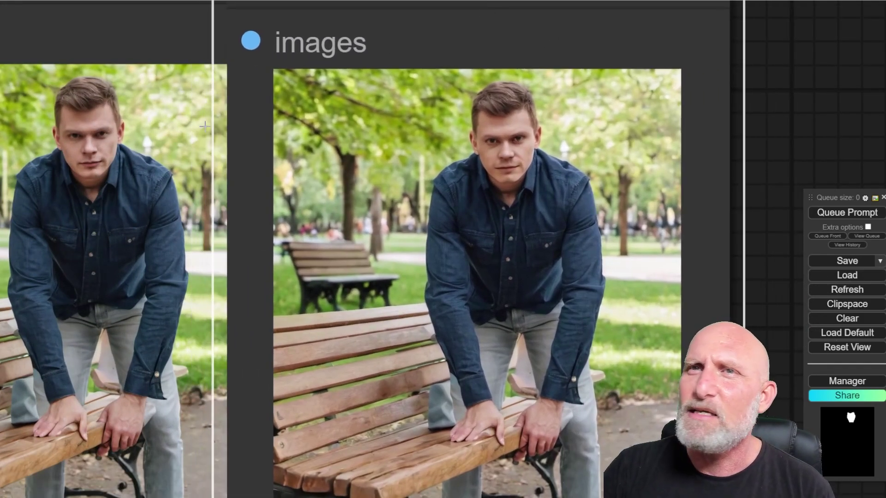
{"action": "scroll", "coordinate": [168, 237], "scroll_direction": "down", "scroll_amount": 10}
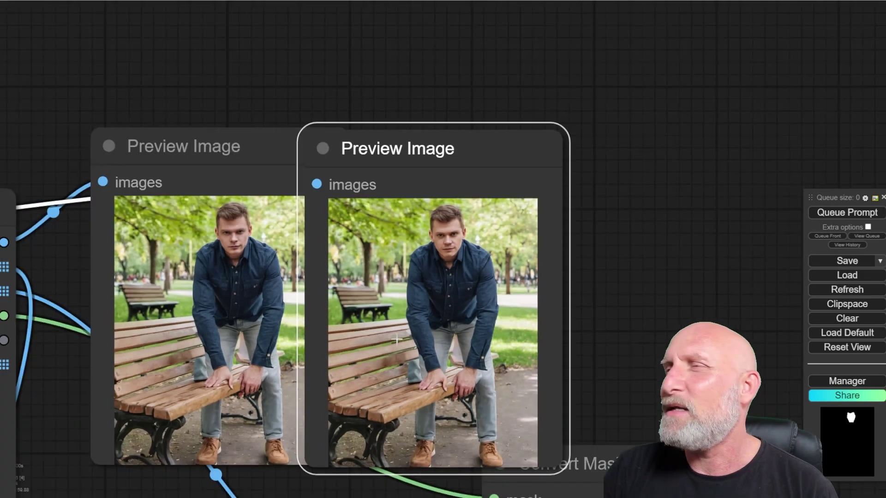
Step: Pan the view back across FaceDetailer toward the detector and loader nodes
{"action": "left_click_drag", "start_coordinate": [184, 95], "coordinate": [505, 90]}
{"action": "scroll", "coordinate": [434, 132], "scroll_direction": "up", "scroll_amount": 3}
{"action": "left_click_drag", "start_coordinate": [299, 110], "coordinate": [474, 57]}
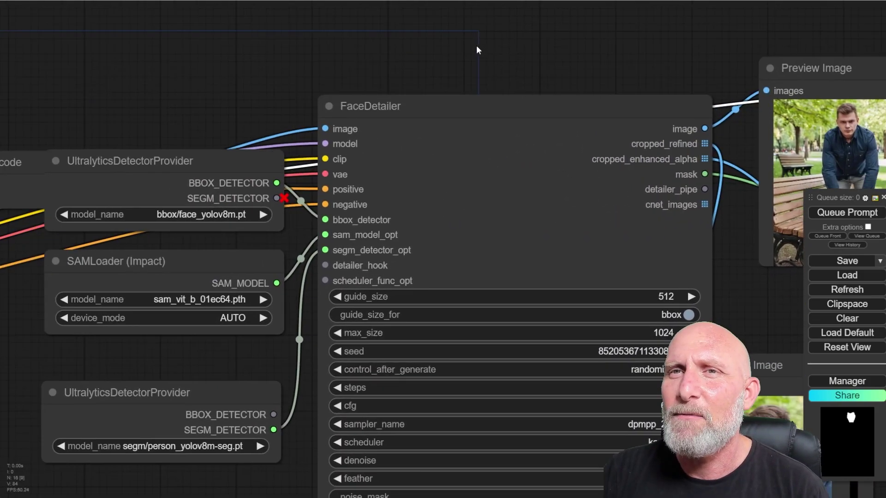
{"action": "scroll", "coordinate": [227, 276], "scroll_direction": "down", "scroll_amount": 4}
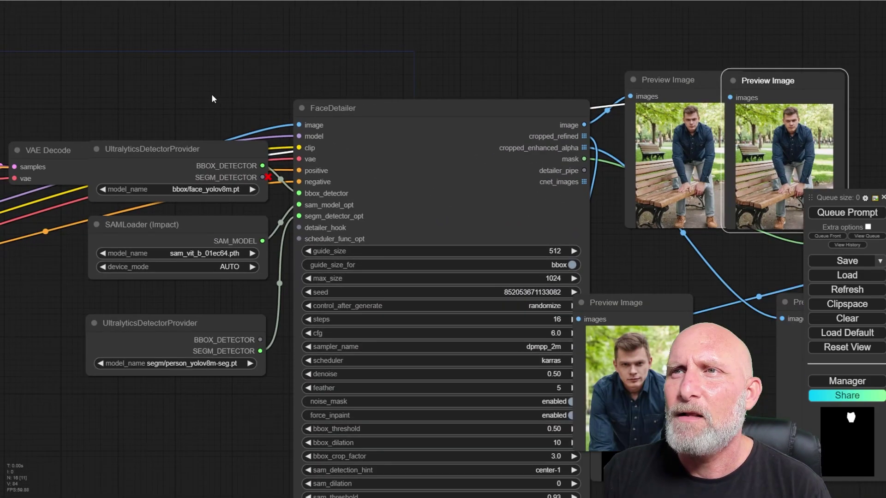
Step: Set KSampler's control_after_generate to randomize and queue a new park-bench render
{"action": "left_click_drag", "start_coordinate": [55, 323], "coordinate": [330, 327]}
{"action": "scroll", "coordinate": [331, 328], "scroll_direction": "up", "scroll_amount": 1}
{"action": "left_click", "coordinate": [216, 232]}
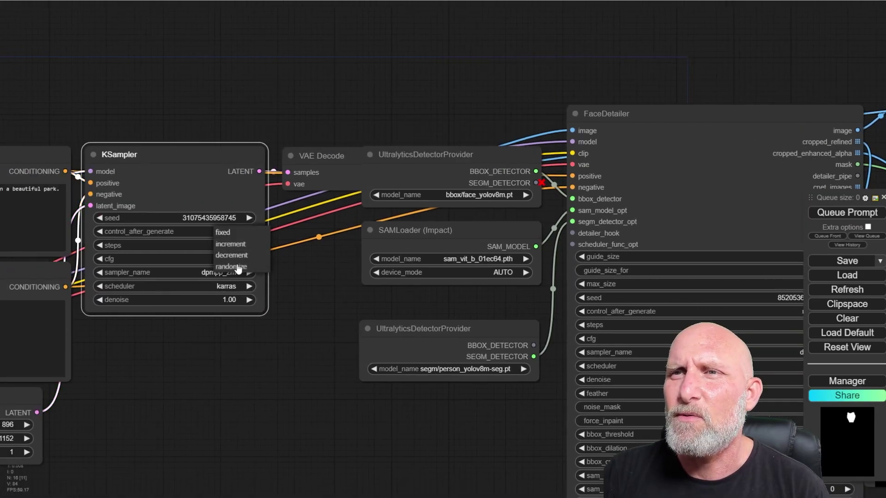
{"action": "left_click", "coordinate": [231, 266]}
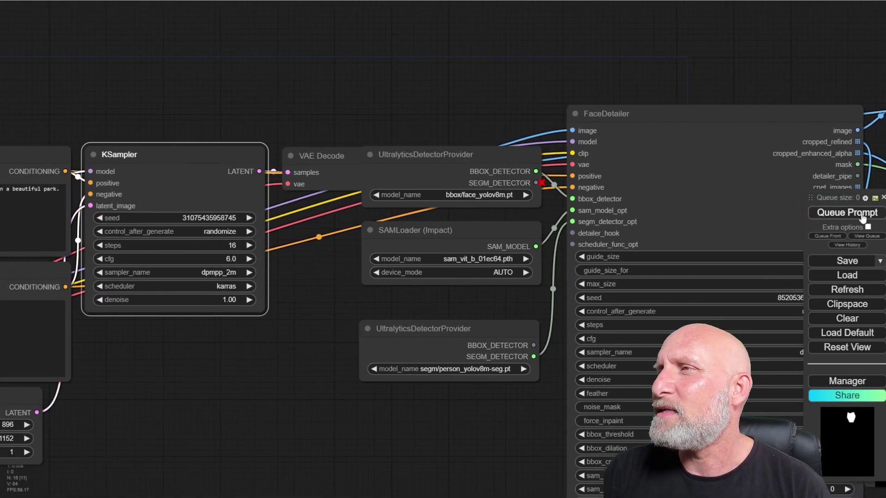
{"action": "left_click", "coordinate": [863, 217]}
{"action": "left_click_drag", "start_coordinate": [818, 70], "coordinate": [719, 60]}
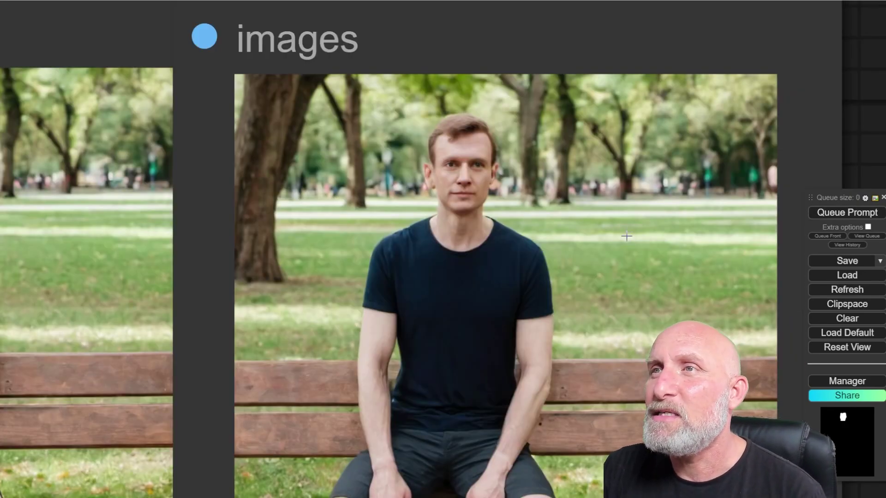
{"action": "scroll", "coordinate": [627, 236], "scroll_direction": "down", "scroll_amount": 1}
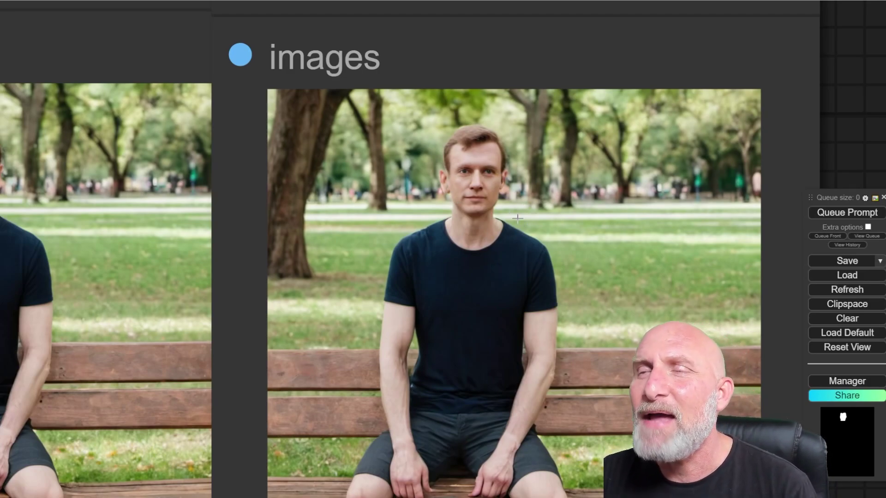
{"action": "scroll", "coordinate": [496, 200], "scroll_direction": "up", "scroll_amount": 5}
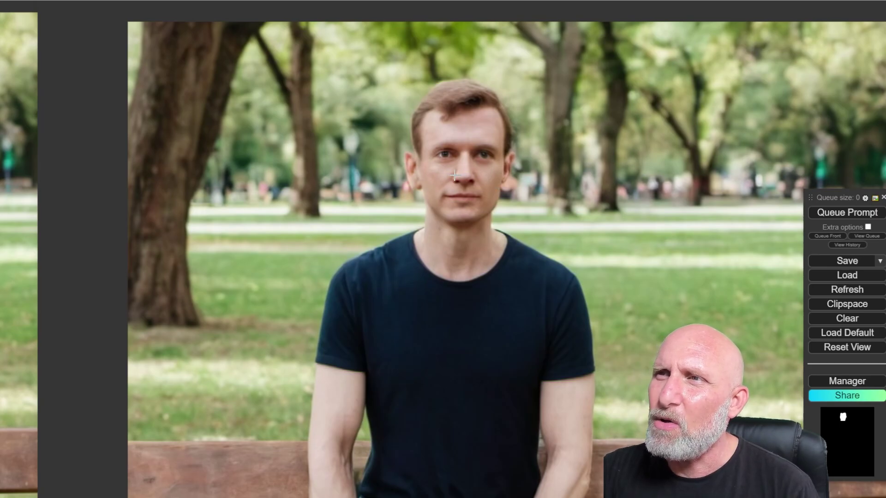
{"action": "scroll", "coordinate": [462, 184], "scroll_direction": "down", "scroll_amount": 10}
{"action": "scroll", "coordinate": [483, 194], "scroll_direction": "up", "scroll_amount": 6}
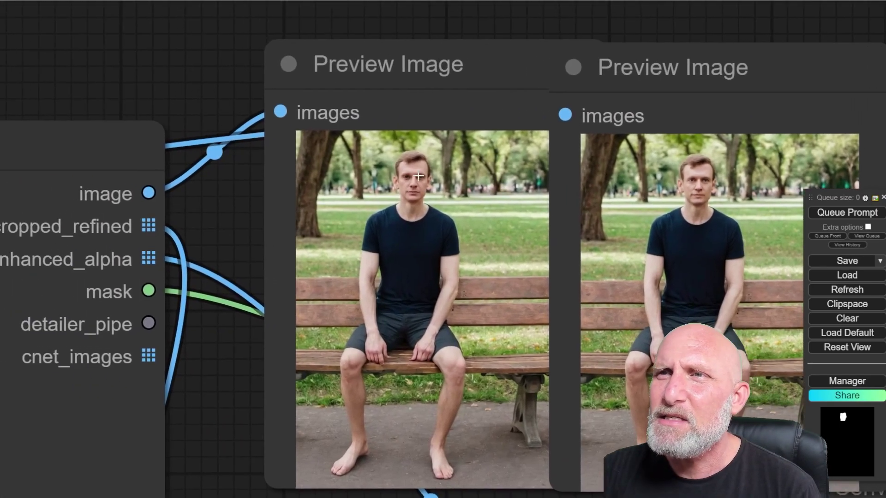
{"action": "scroll", "coordinate": [483, 193], "scroll_direction": "up", "scroll_amount": 3}
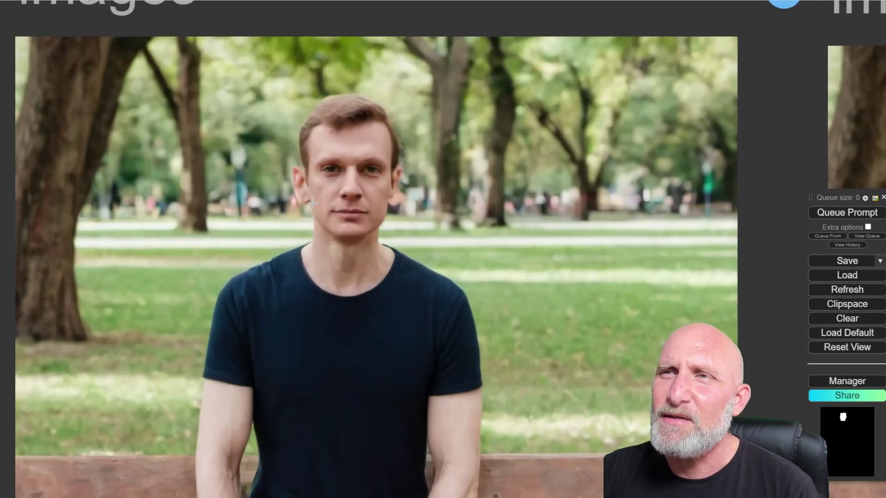
{"action": "scroll", "coordinate": [400, 228], "scroll_direction": "down", "scroll_amount": 8}
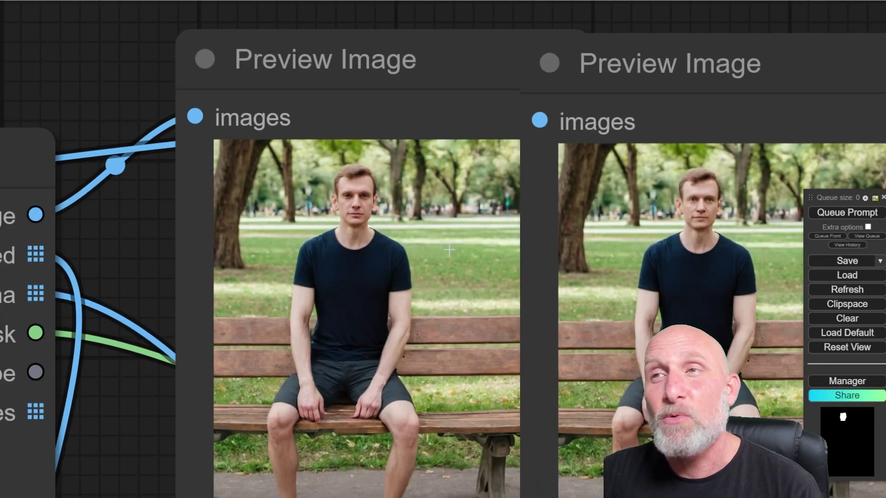
{"action": "scroll", "coordinate": [363, 248], "scroll_direction": "down", "scroll_amount": 4}
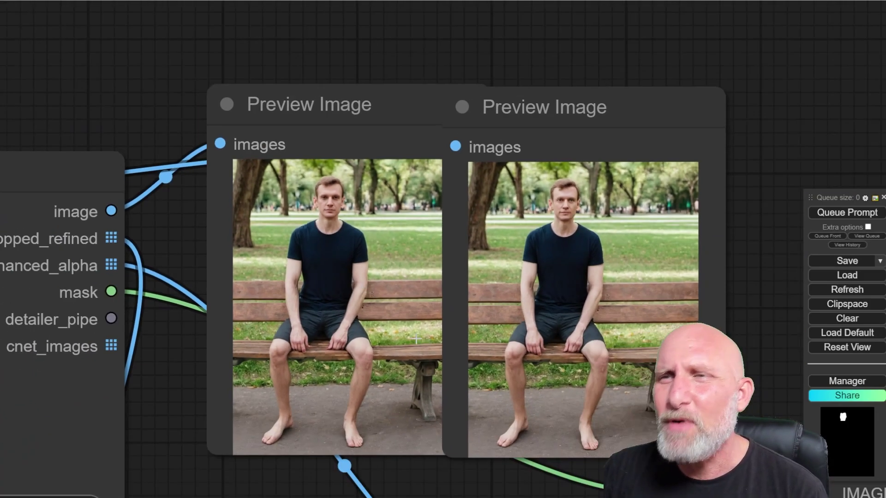
{"action": "left_click_drag", "start_coordinate": [526, 494], "coordinate": [485, 374]}
{"action": "scroll", "coordinate": [486, 374], "scroll_direction": "down", "scroll_amount": 4}
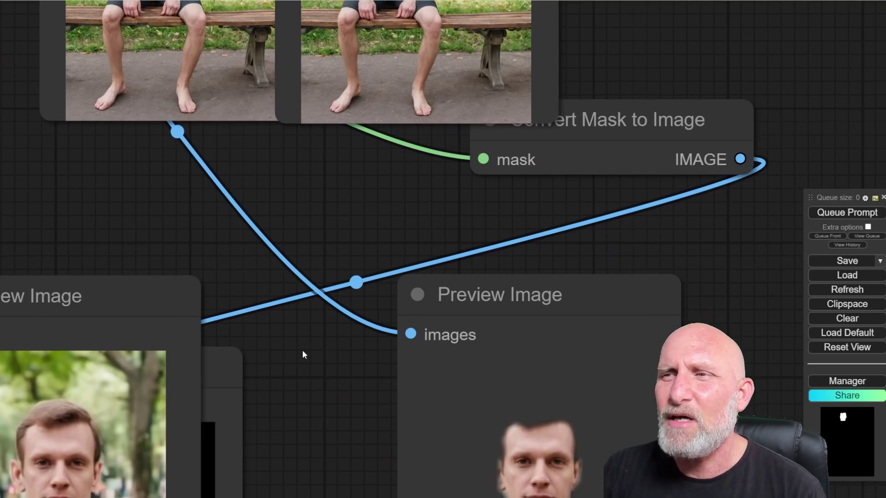
{"action": "scroll", "coordinate": [302, 330], "scroll_direction": "down", "scroll_amount": 5}
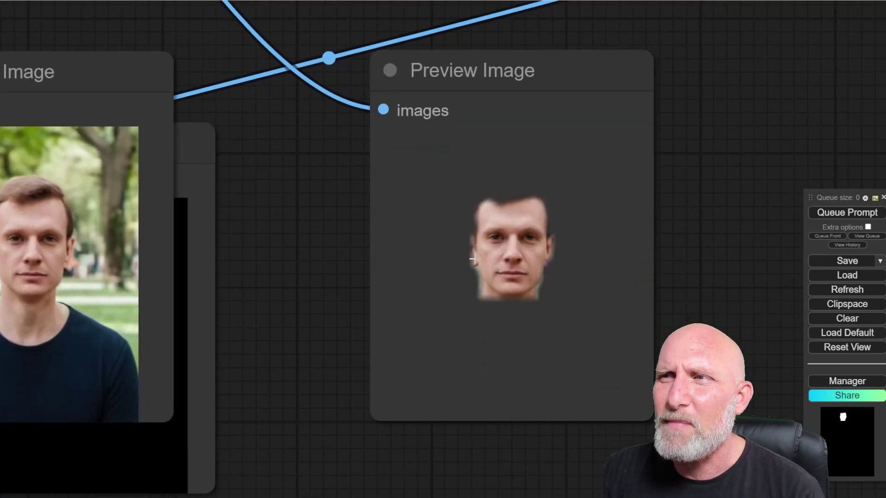
{"action": "left_click_drag", "start_coordinate": [261, 253], "coordinate": [584, 232]}
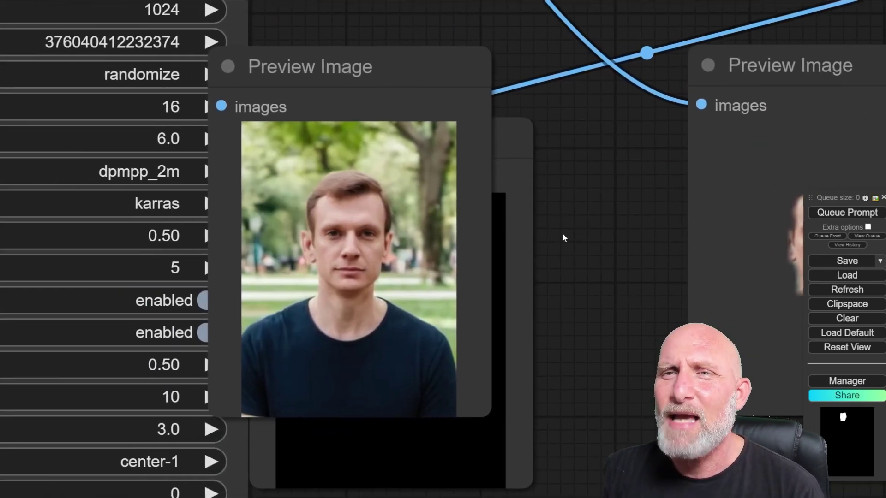
{"action": "scroll", "coordinate": [563, 233], "scroll_direction": "left", "scroll_amount": 4}
{"action": "scroll", "coordinate": [657, 254], "scroll_direction": "down", "scroll_amount": 5}
{"action": "scroll", "coordinate": [744, 153], "scroll_direction": "up", "scroll_amount": 2}
Step: Reload an earlier generation's settings from history and set KSampler's seed to fixed
{"action": "left_click_drag", "start_coordinate": [680, 195], "coordinate": [747, 409]}
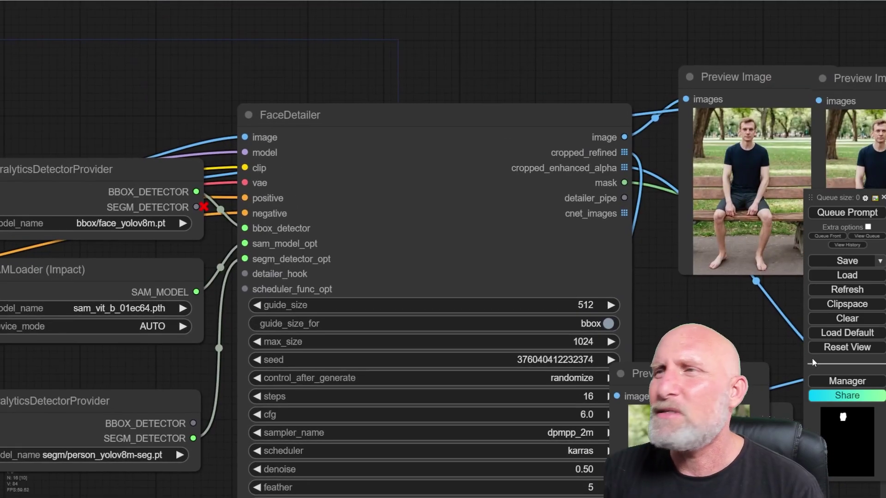
{"action": "left_click", "coordinate": [845, 245]}
{"action": "left_click", "coordinate": [836, 208]}
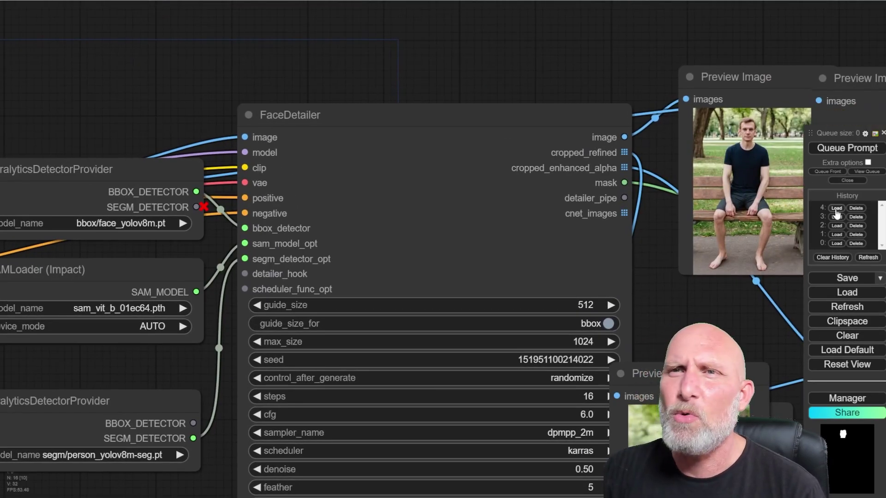
{"action": "left_click_drag", "start_coordinate": [192, 112], "coordinate": [760, 87]}
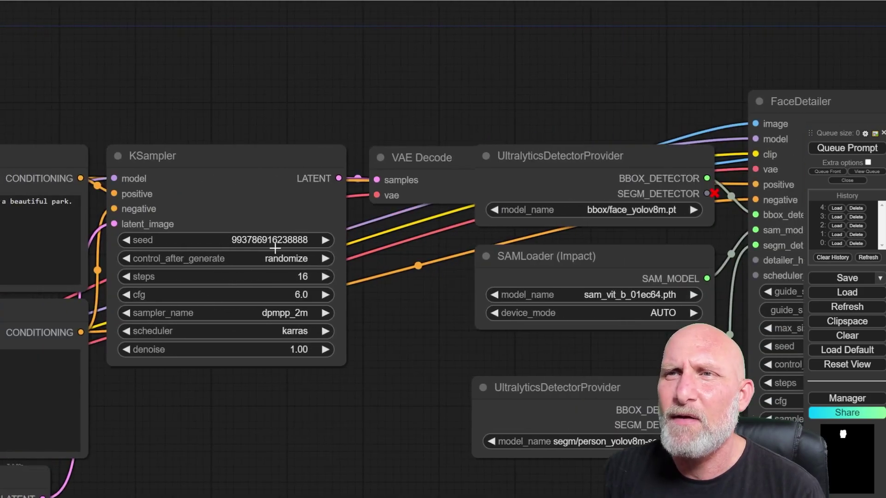
{"action": "left_click", "coordinate": [284, 259]}
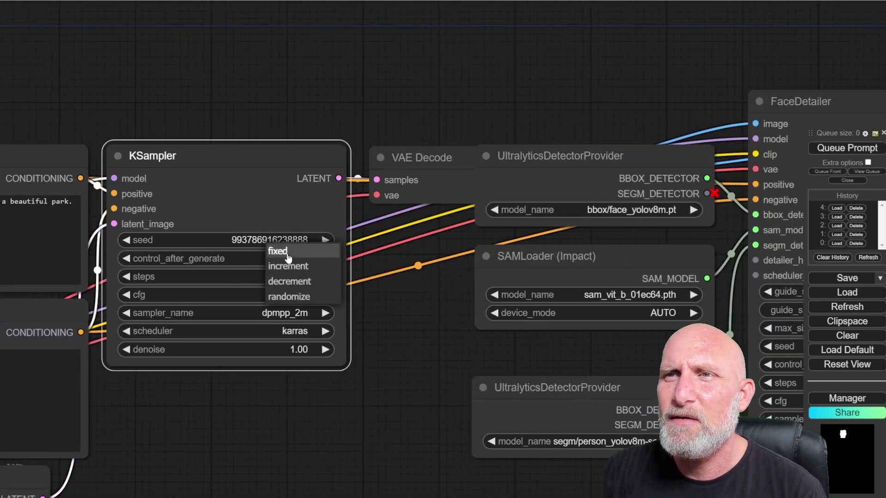
{"action": "left_click", "coordinate": [279, 251]}
Step: Raise the FaceDetailer feather from 5 to 15
{"action": "left_click_drag", "start_coordinate": [399, 331], "coordinate": [42, 225]}
{"action": "left_click_drag", "start_coordinate": [316, 430], "coordinate": [158, 317]}
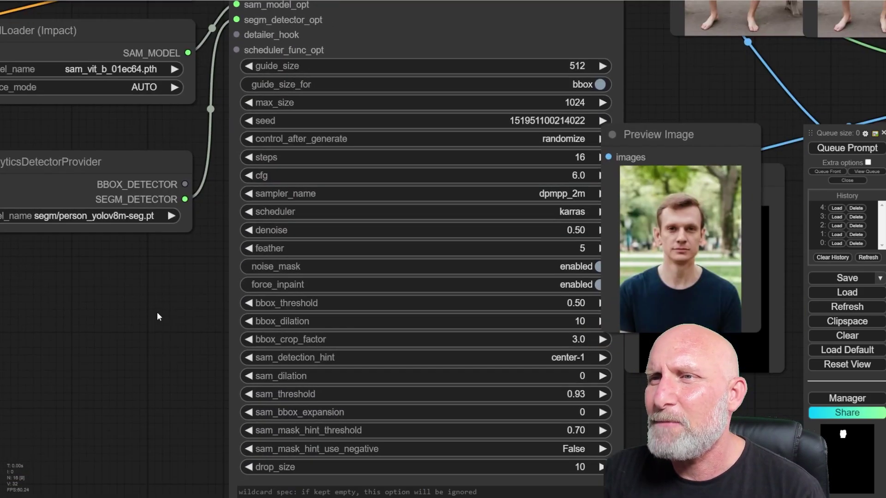
{"action": "left_click", "coordinate": [569, 245]}
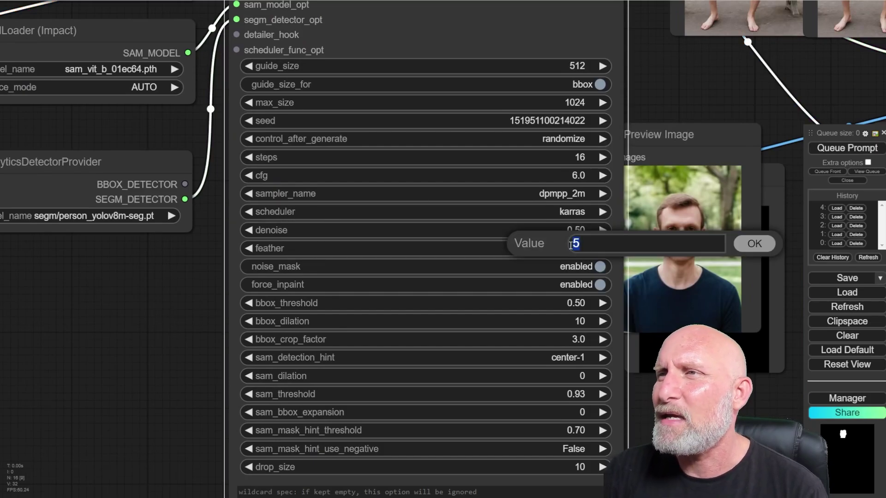
{"action": "key", "text": "Return"}
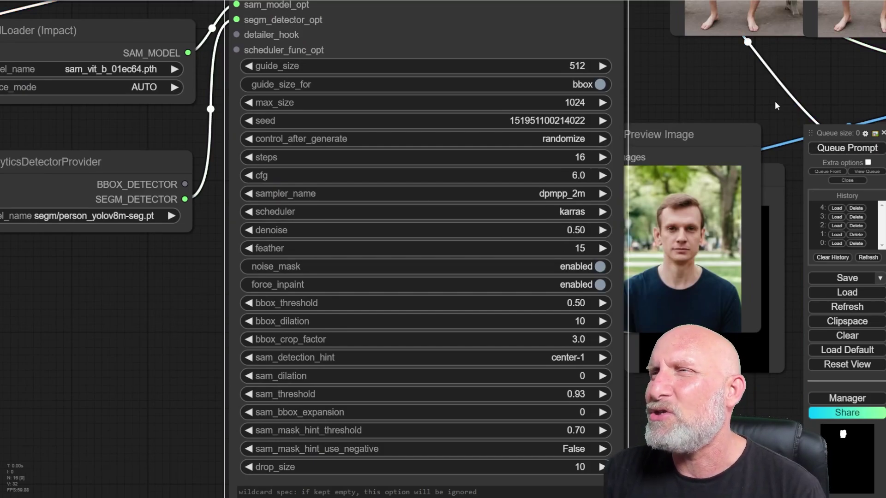
{"action": "left_click_drag", "start_coordinate": [698, 96], "coordinate": [251, 18]}
{"action": "scroll", "coordinate": [494, 112], "scroll_direction": "up", "scroll_amount": 5}
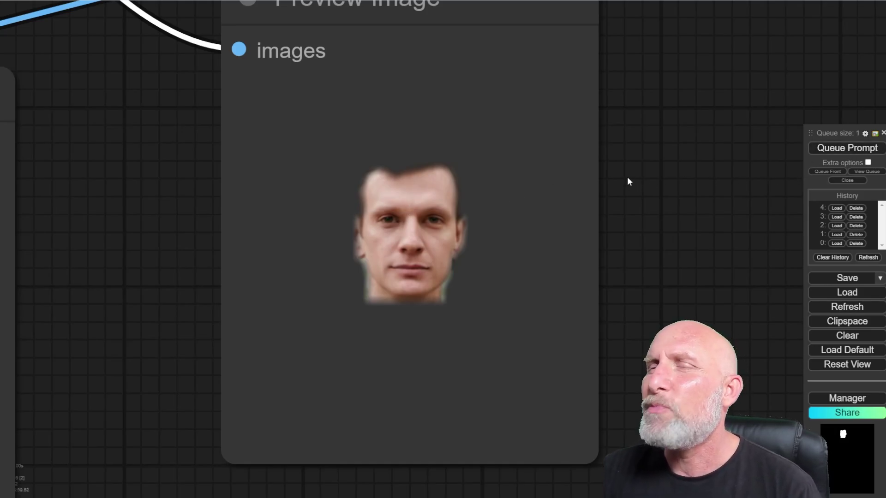
Step: Pan across FaceDetailer and KSampler to inspect the softer-edged feather-15 face crop
{"action": "scroll", "coordinate": [608, 191], "scroll_direction": "down", "scroll_amount": 10}
{"action": "left_click_drag", "start_coordinate": [348, 119], "coordinate": [446, 276]}
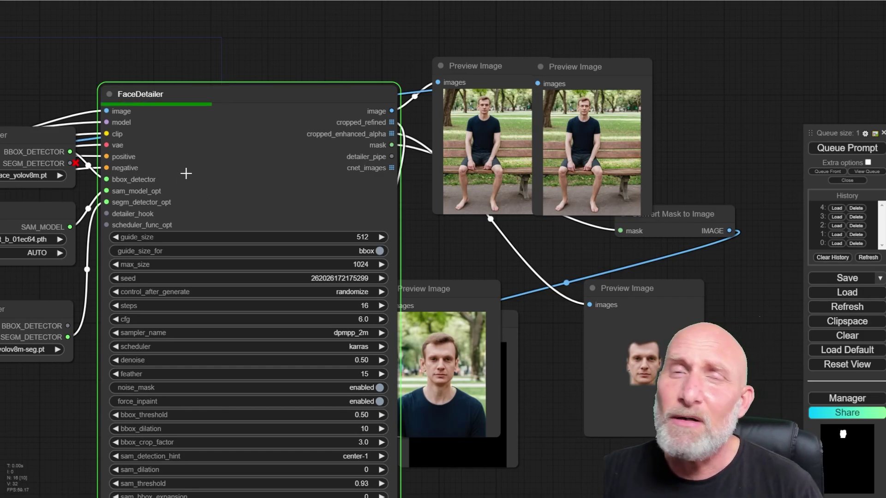
{"action": "scroll", "coordinate": [240, 188], "scroll_direction": "down", "scroll_amount": 6}
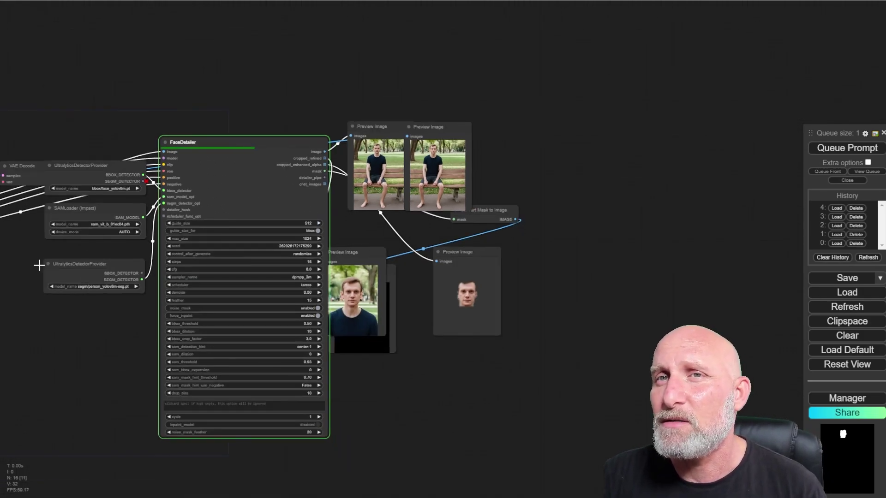
{"action": "left_click_drag", "start_coordinate": [38, 267], "coordinate": [233, 272]}
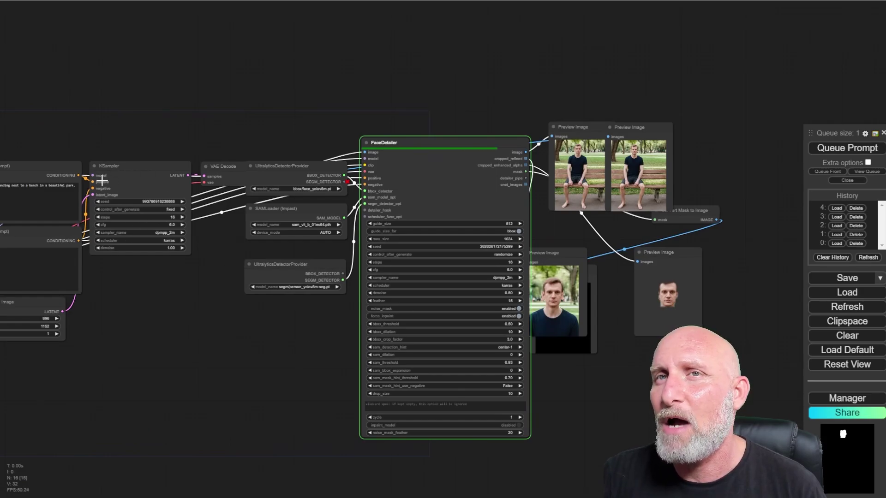
{"action": "left_click_drag", "start_coordinate": [708, 287], "coordinate": [467, 249]}
{"action": "scroll", "coordinate": [467, 249], "scroll_direction": "up", "scroll_amount": 15}
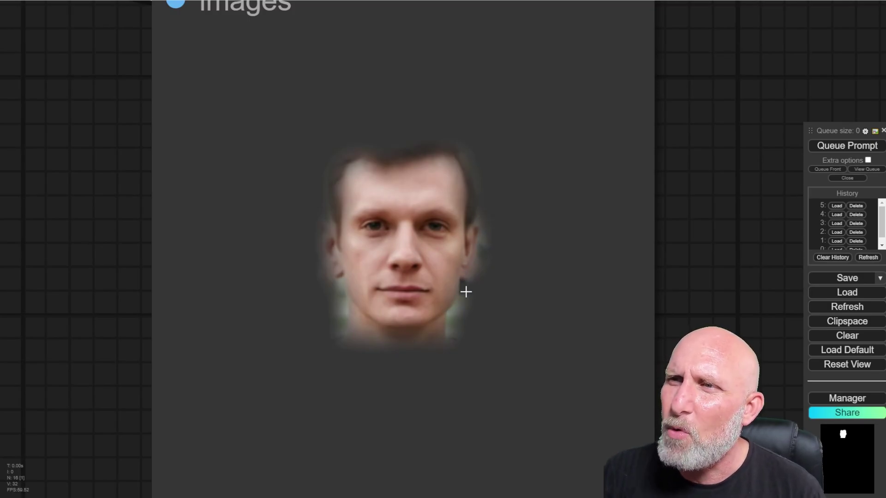
{"action": "scroll", "coordinate": [245, 237], "scroll_direction": "down", "scroll_amount": 10}
Step: Zoom in on the two bench photo previews to compare refined against original
{"action": "left_click_drag", "start_coordinate": [168, 148], "coordinate": [313, 125]}
{"action": "scroll", "coordinate": [722, 297], "scroll_direction": "up", "scroll_amount": 8}
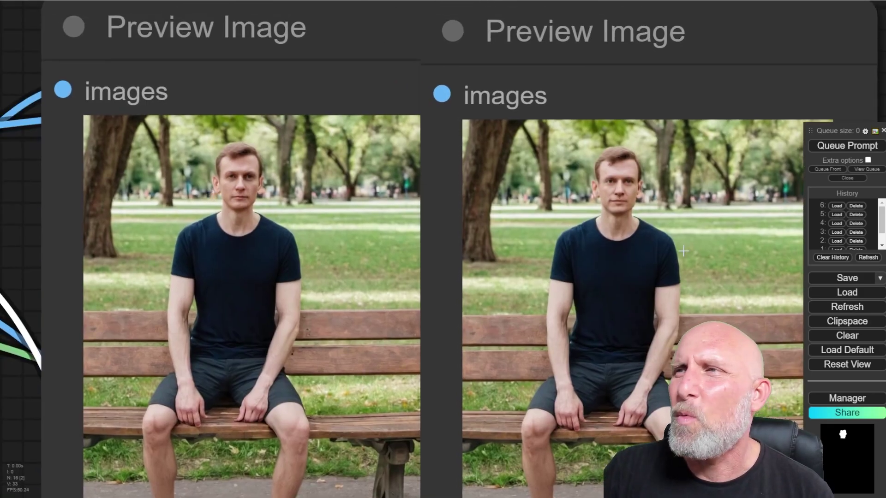
{"action": "scroll", "coordinate": [230, 173], "scroll_direction": "up", "scroll_amount": 5}
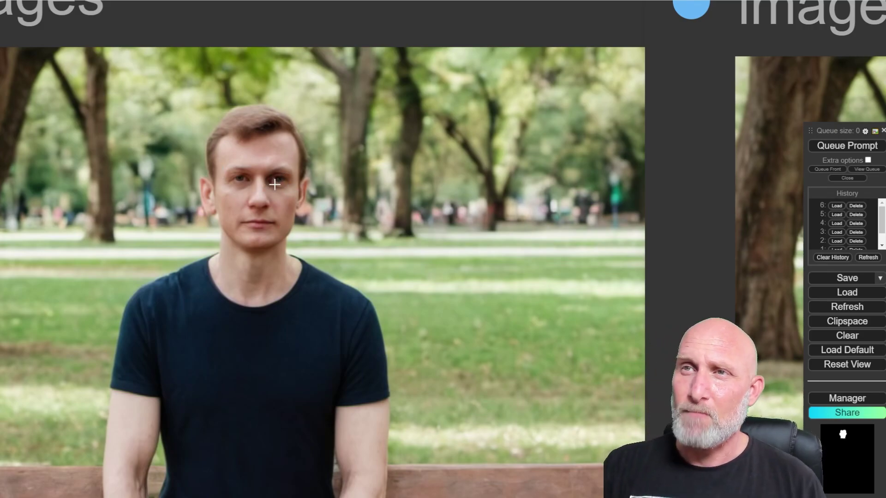
{"action": "scroll", "coordinate": [265, 222], "scroll_direction": "down", "scroll_amount": 5}
Step: Raise FaceDetailer's cycle count from 1 to 3
{"action": "scroll", "coordinate": [265, 225], "scroll_direction": "down", "scroll_amount": 3}
{"action": "left_click_drag", "start_coordinate": [208, 489], "coordinate": [494, 78]}
{"action": "scroll", "coordinate": [630, 89], "scroll_direction": "down", "scroll_amount": 10}
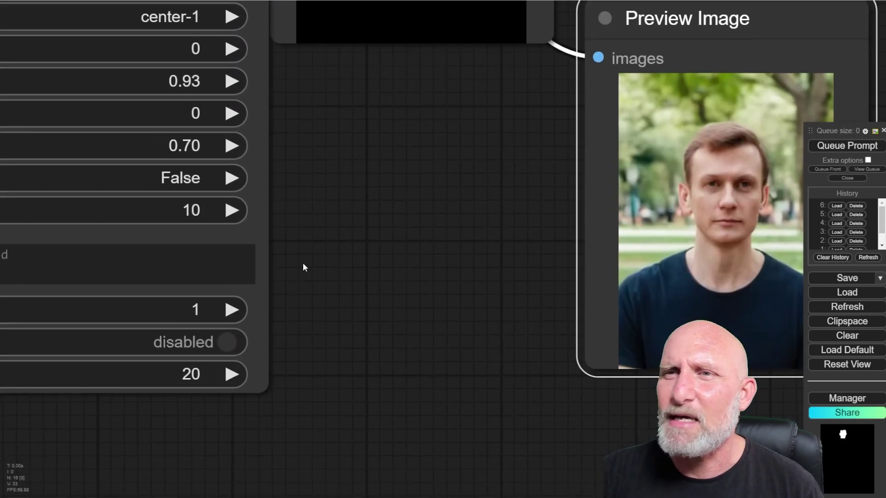
{"action": "scroll", "coordinate": [302, 266], "scroll_direction": "left", "scroll_amount": 3}
{"action": "left_click", "coordinate": [399, 236]}
{"action": "left_click", "coordinate": [400, 236]}
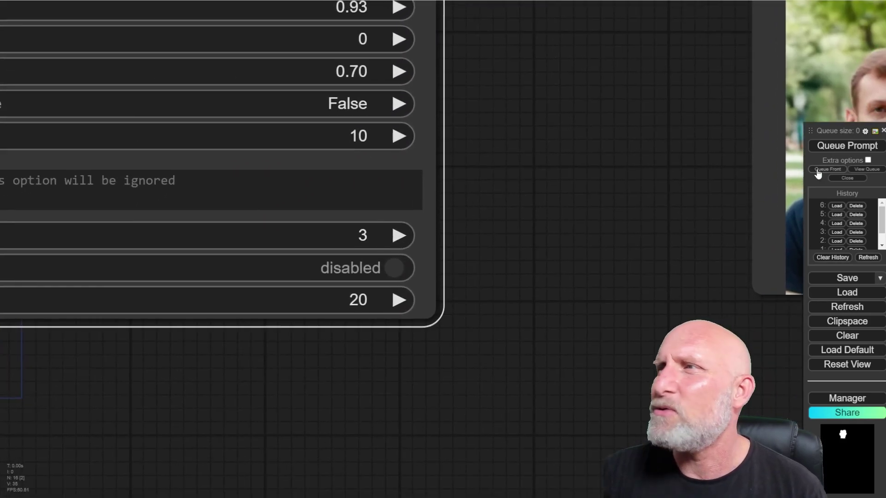
Step: Zoom in on the left bench photo to compare the original and refined images
{"action": "scroll", "coordinate": [549, 328], "scroll_direction": "down", "scroll_amount": 3}
{"action": "scroll", "coordinate": [668, 79], "scroll_direction": "up", "scroll_amount": 10}
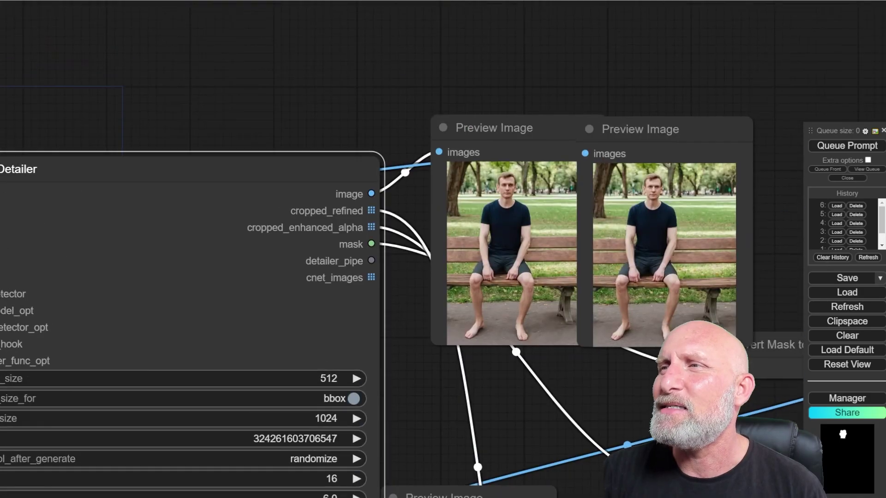
{"action": "scroll", "coordinate": [565, 55], "scroll_direction": "up", "scroll_amount": 2}
{"action": "scroll", "coordinate": [412, 165], "scroll_direction": "up", "scroll_amount": 3}
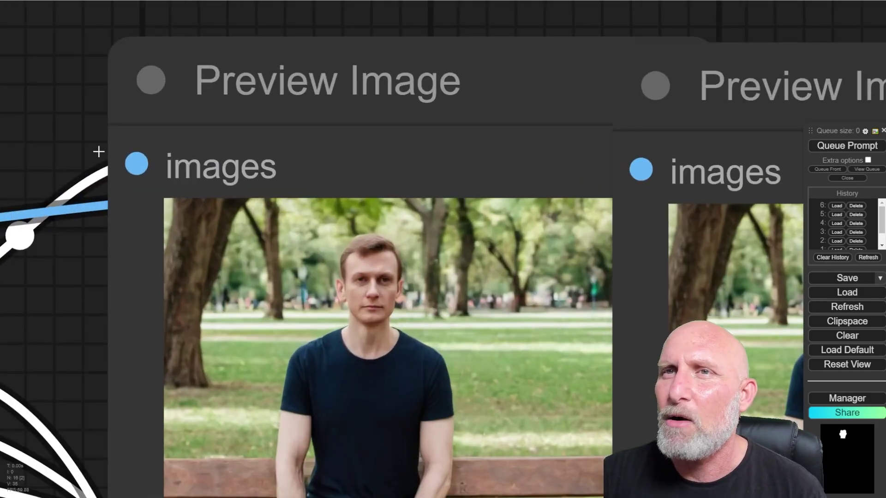
{"action": "left_click_drag", "start_coordinate": [54, 131], "coordinate": [0, 14]}
{"action": "scroll", "coordinate": [375, 173], "scroll_direction": "up", "scroll_amount": 3}
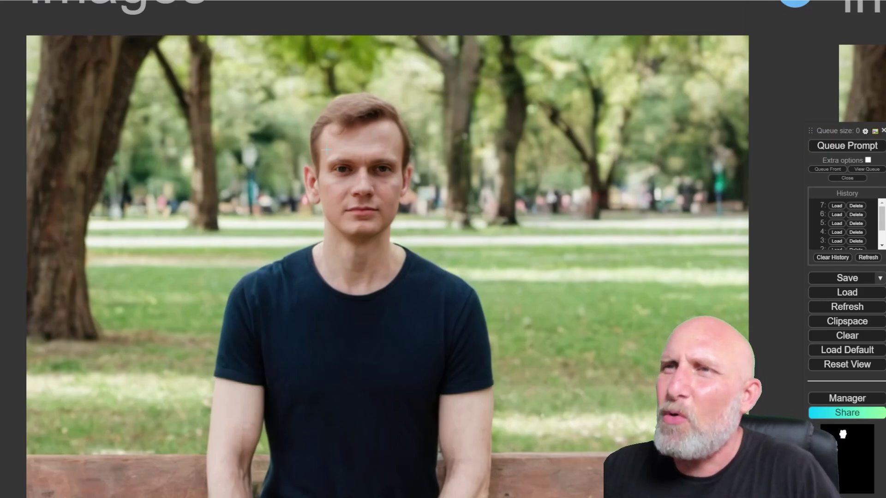
{"action": "scroll", "coordinate": [423, 210], "scroll_direction": "down", "scroll_amount": 5}
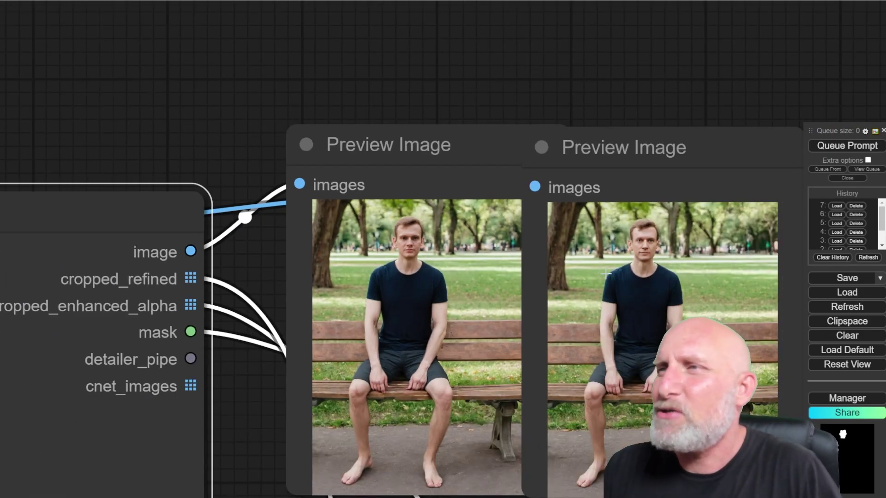
{"action": "scroll", "coordinate": [593, 259], "scroll_direction": "down", "scroll_amount": 3}
{"action": "scroll", "coordinate": [551, 204], "scroll_direction": "up", "scroll_amount": 2}
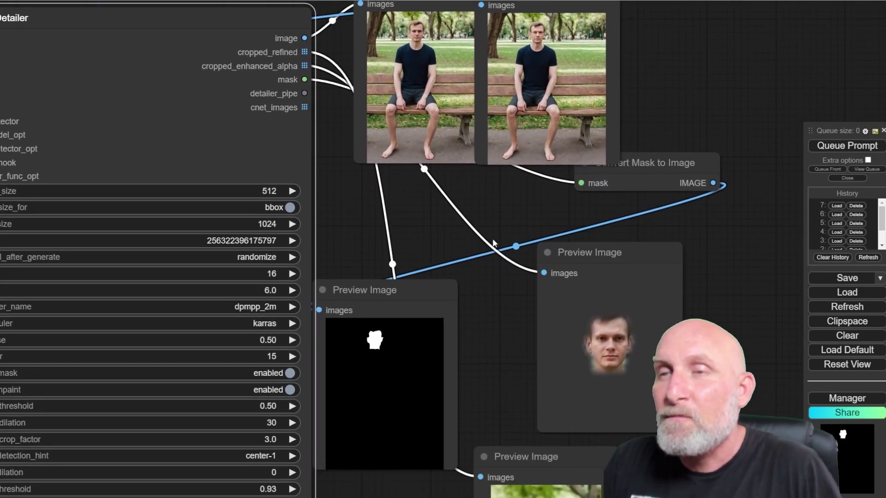
Step: Reframe the workflow view across the FaceDetailer and VAE Decode nodes
{"action": "left_click_drag", "start_coordinate": [351, 231], "coordinate": [463, 277]}
{"action": "scroll", "coordinate": [485, 277], "scroll_direction": "down", "scroll_amount": 2}
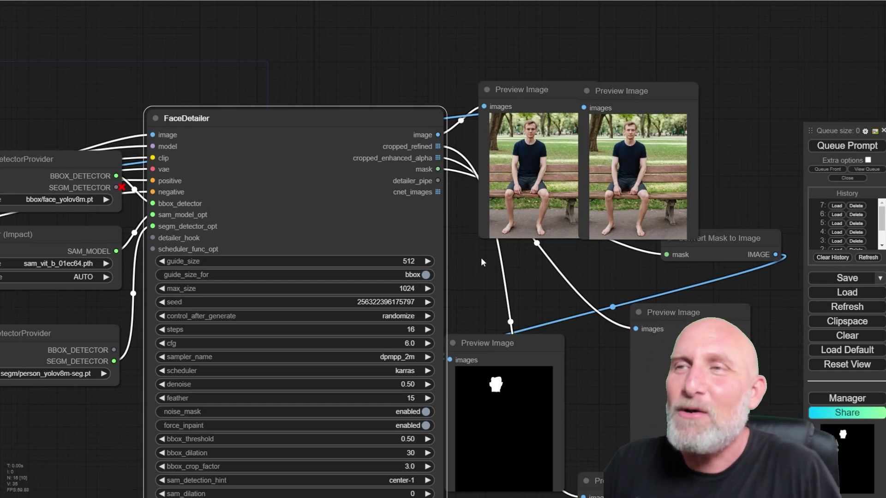
{"action": "scroll", "coordinate": [482, 272], "scroll_direction": "down", "scroll_amount": 1}
{"action": "left_click_drag", "start_coordinate": [333, 85], "coordinate": [450, 78]}
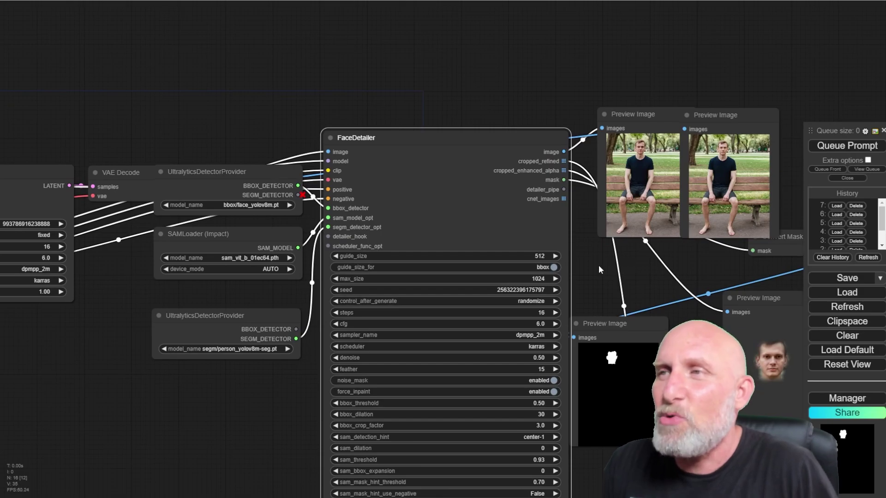
{"action": "left_click_drag", "start_coordinate": [601, 271], "coordinate": [593, 242]}
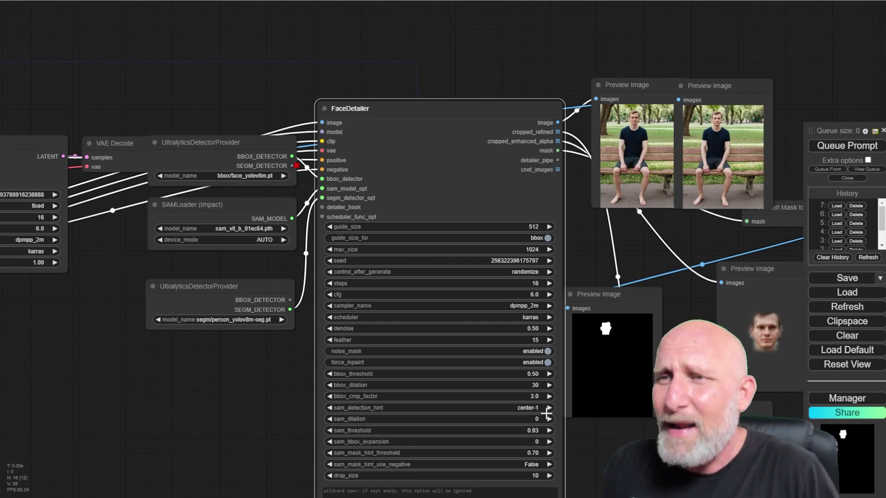
Step: Set FaceDetailer cycles back to 1 and change denoise from 0.5 to 0.8
{"action": "scroll", "coordinate": [551, 382], "scroll_direction": "down", "scroll_amount": 5}
{"action": "scroll", "coordinate": [530, 314], "scroll_direction": "up", "scroll_amount": 8}
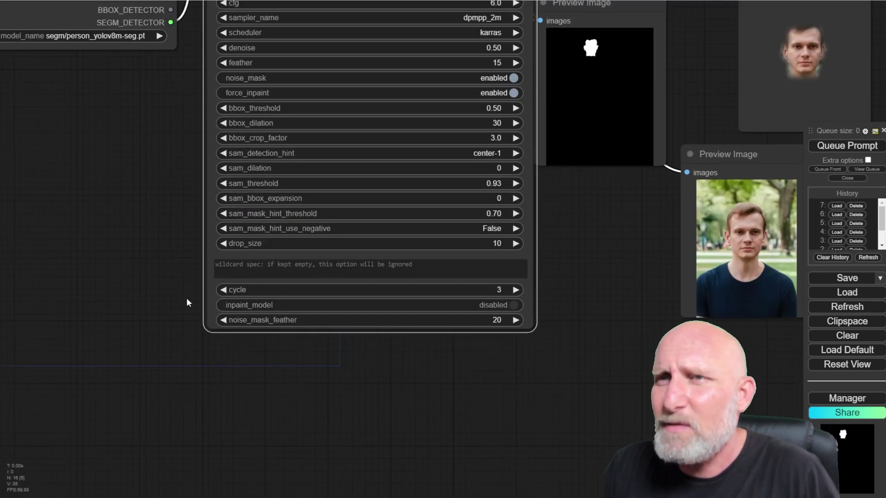
{"action": "left_click", "coordinate": [222, 289]}
{"action": "left_click", "coordinate": [221, 289]}
{"action": "scroll", "coordinate": [594, 254], "scroll_direction": "up", "scroll_amount": 3}
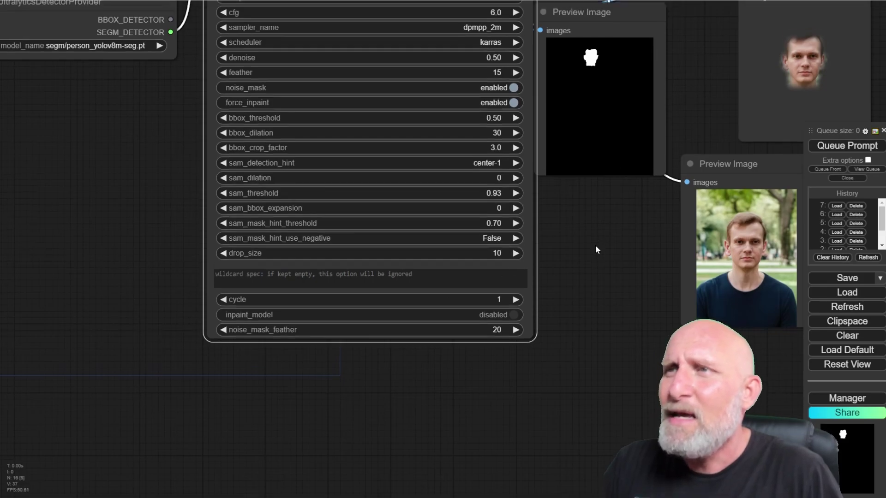
{"action": "scroll", "coordinate": [555, 240], "scroll_direction": "up", "scroll_amount": 5}
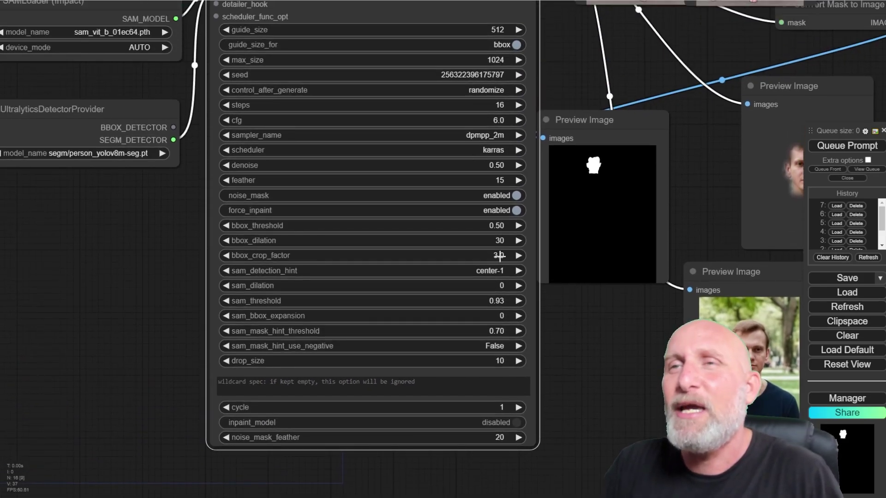
{"action": "left_click", "coordinate": [489, 165]}
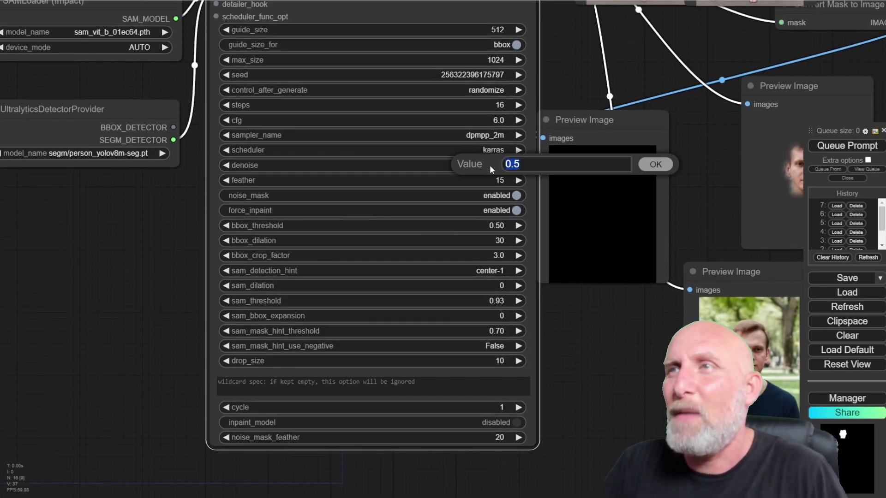
{"action": "key", "text": "BackSpace"}
{"action": "type", "text": "8"}
{"action": "key", "text": "Return"}
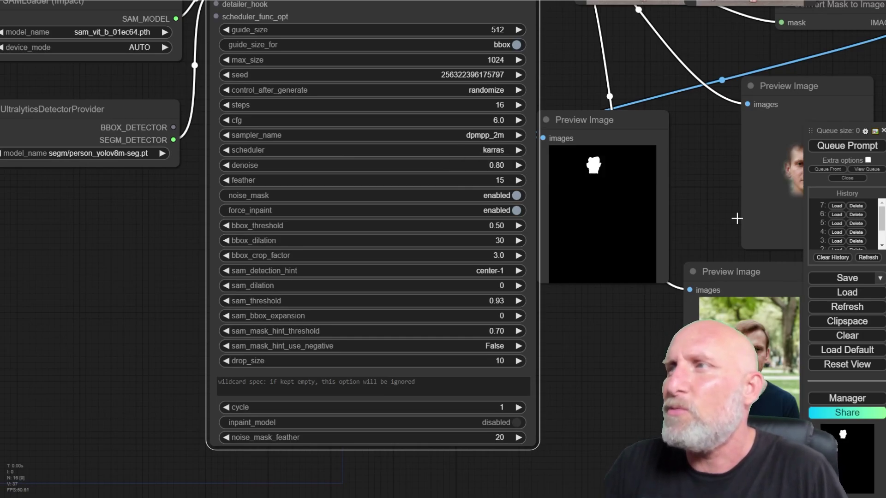
Step: Queue a new generation and center the view on the original and refined photos
{"action": "left_click", "coordinate": [854, 153]}
{"action": "left_click_drag", "start_coordinate": [585, 130], "coordinate": [574, 199]}
{"action": "scroll", "coordinate": [534, 199], "scroll_direction": "up", "scroll_amount": 5}
{"action": "scroll", "coordinate": [535, 204], "scroll_direction": "up", "scroll_amount": 5}
{"action": "left_click_drag", "start_coordinate": [496, 317], "coordinate": [560, 62]}
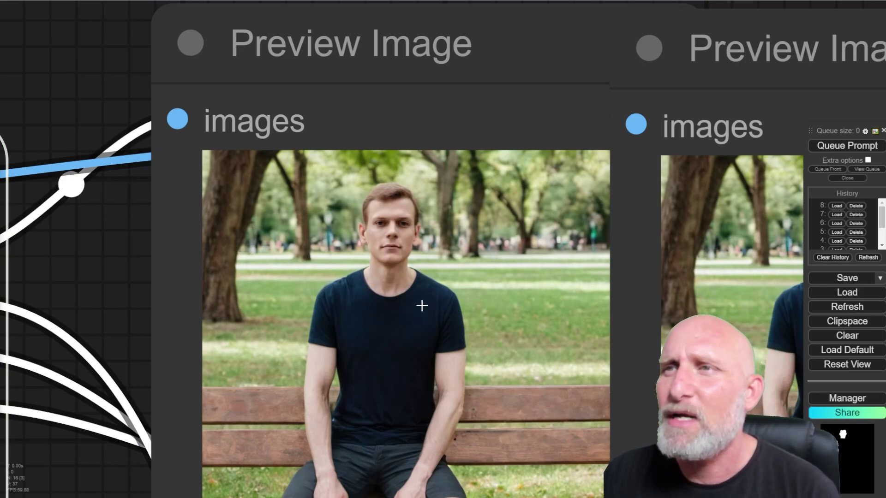
Step: Scroll across to compare the denoise-0.8 refined photo with the original render
{"action": "scroll", "coordinate": [422, 305], "scroll_direction": "right", "scroll_amount": 5}
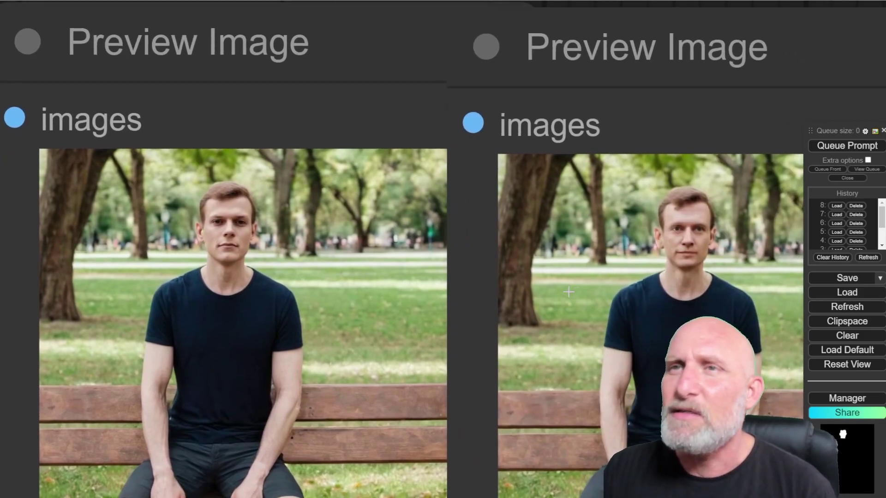